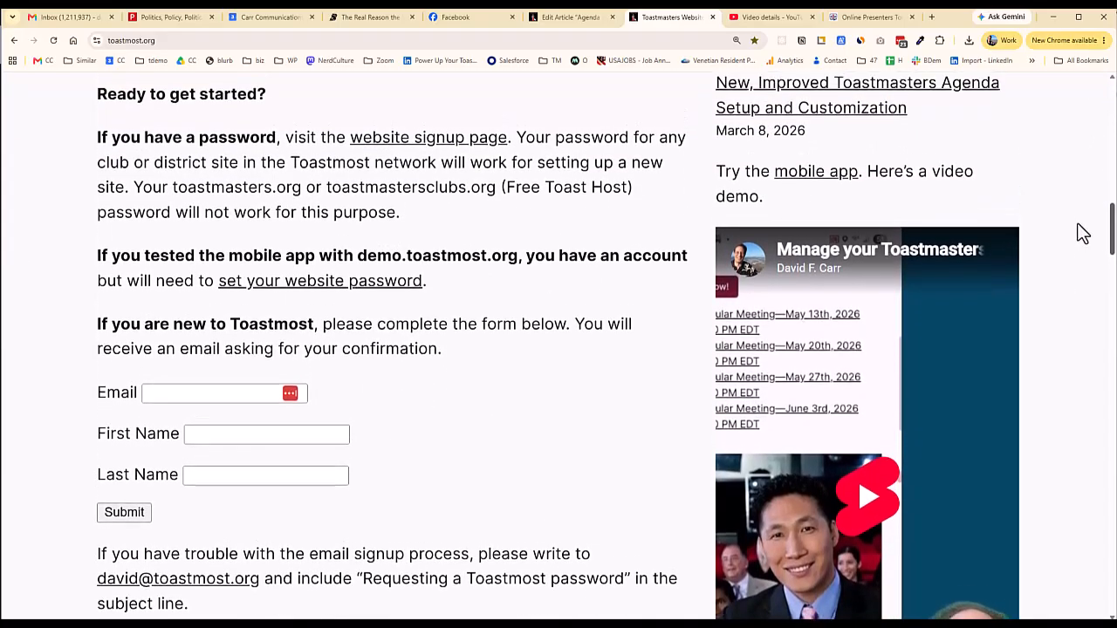
# Fill in the sign-up form with the email address and first and last name, then submit it
pyautogui.moveTo(262, 103)
pyautogui.mouseDown()
pyautogui.moveTo(516, 249)
pyautogui.moveTo(528, 101)
pyautogui.mouseUp()
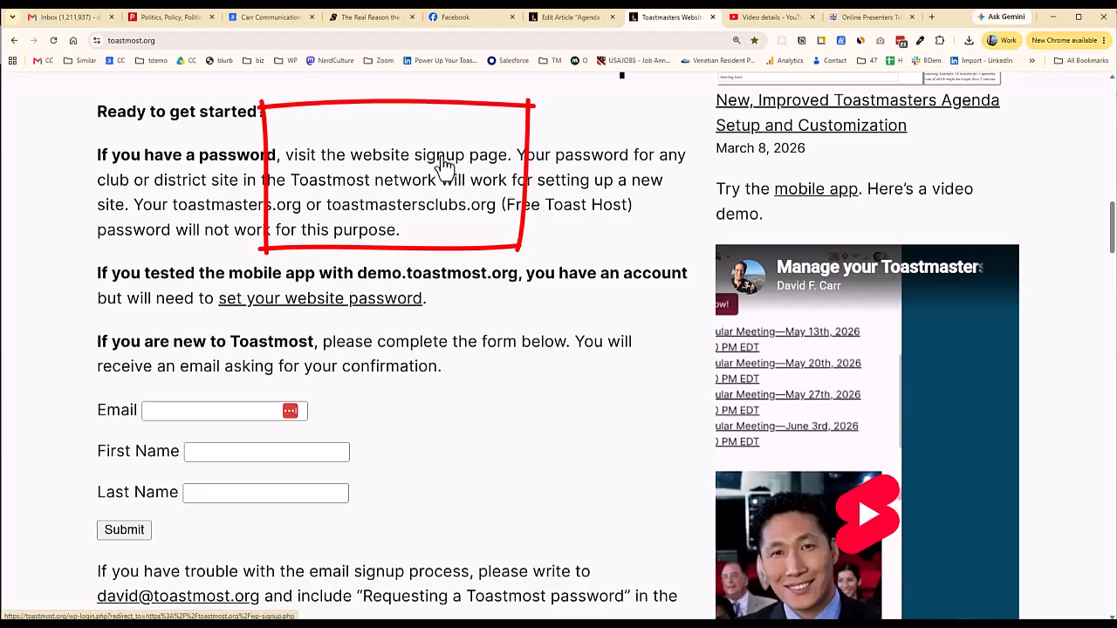
pyautogui.click(199, 412)
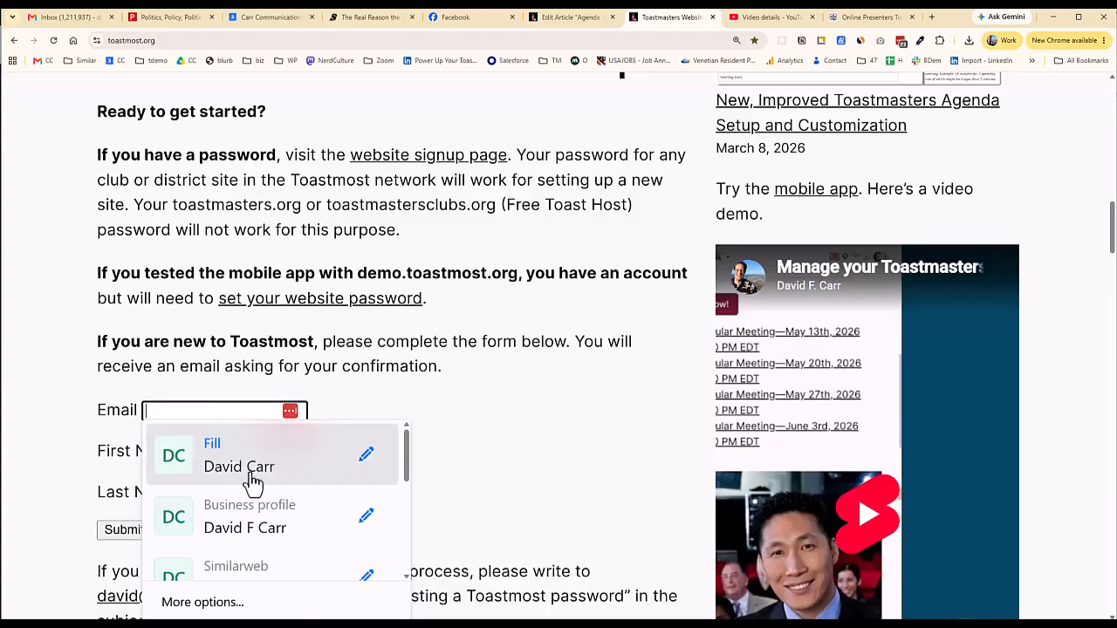
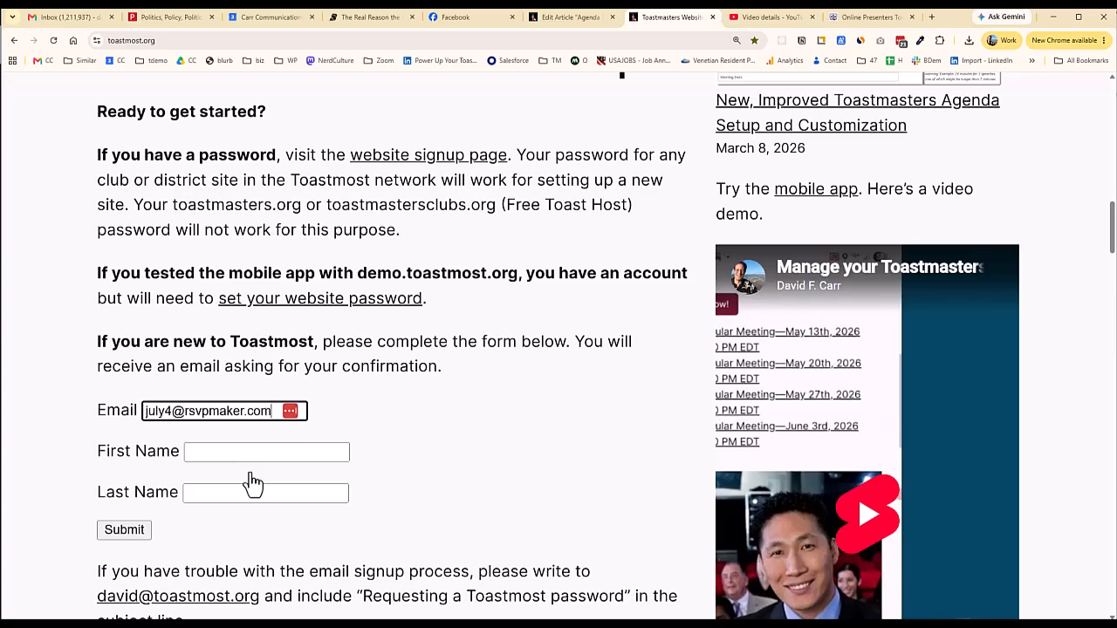
pyautogui.press('Tab')
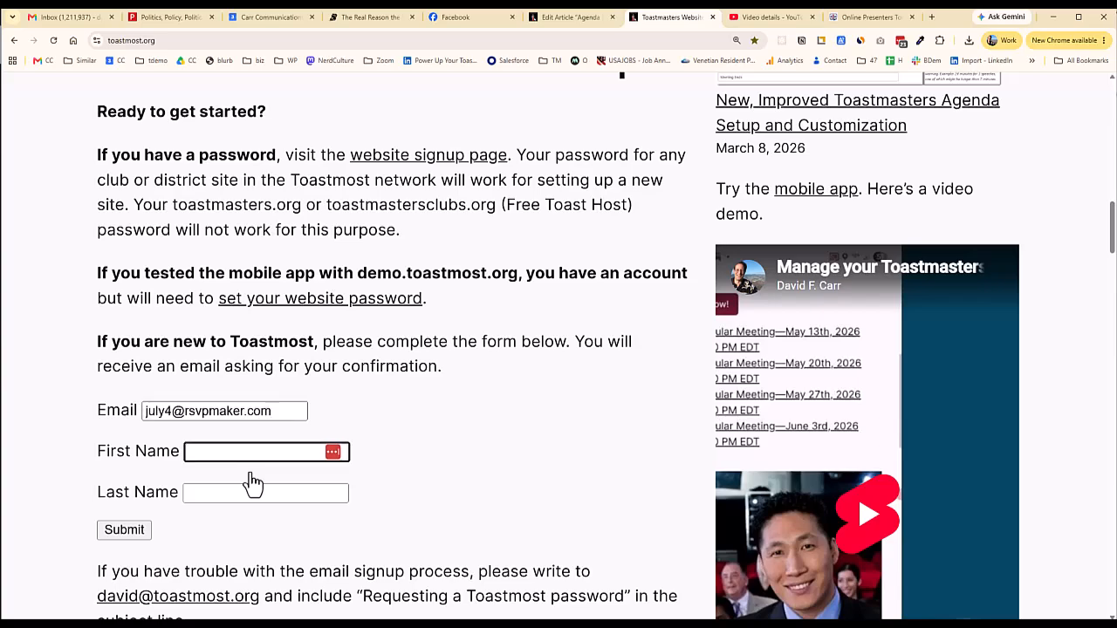
pyautogui.write('July')
pyautogui.press('Tab')
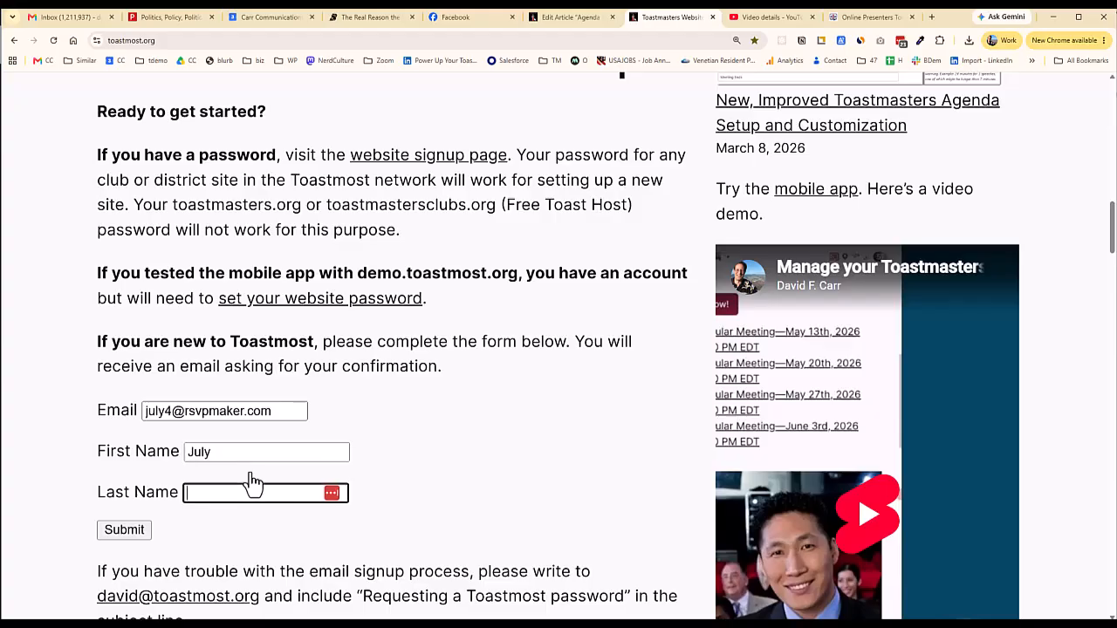
pyautogui.write('Fourth')
pyautogui.click(125, 537)
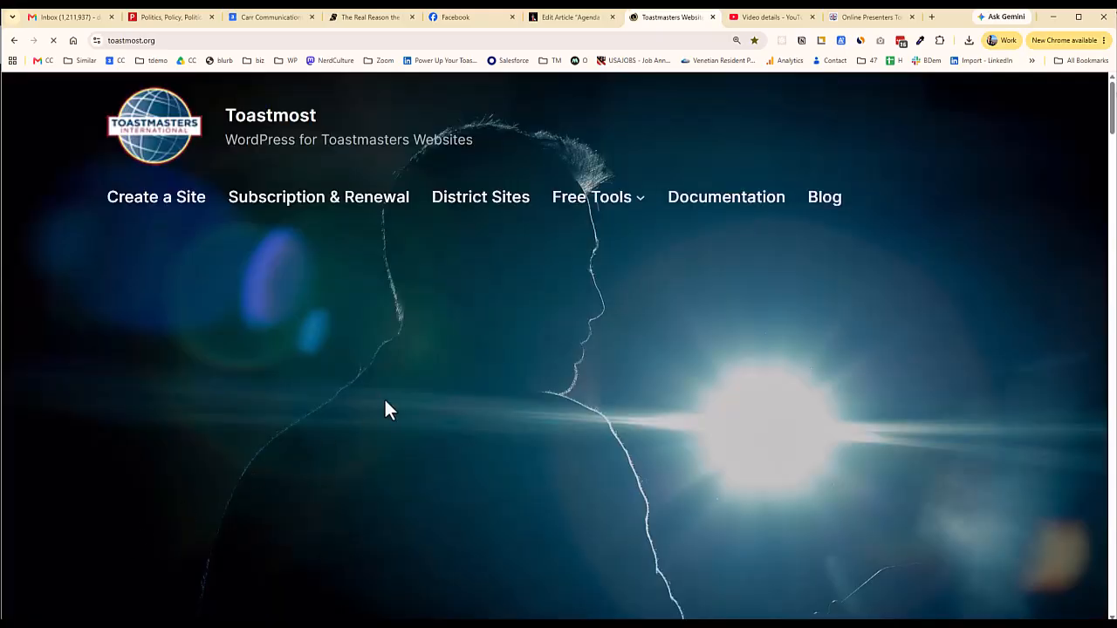
# Scroll through the sign-up result and switch to the Gmail inbox
pyautogui.scroll(-3, 384, 400)
pyautogui.scroll(-5, 384, 403)
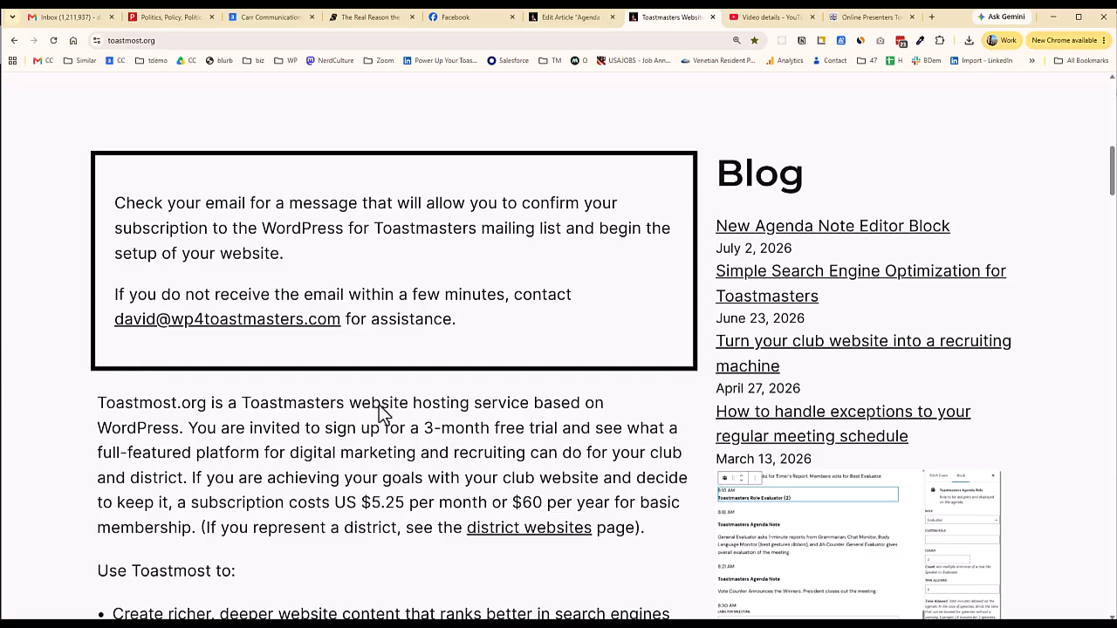
pyautogui.scroll(-1, 380, 410)
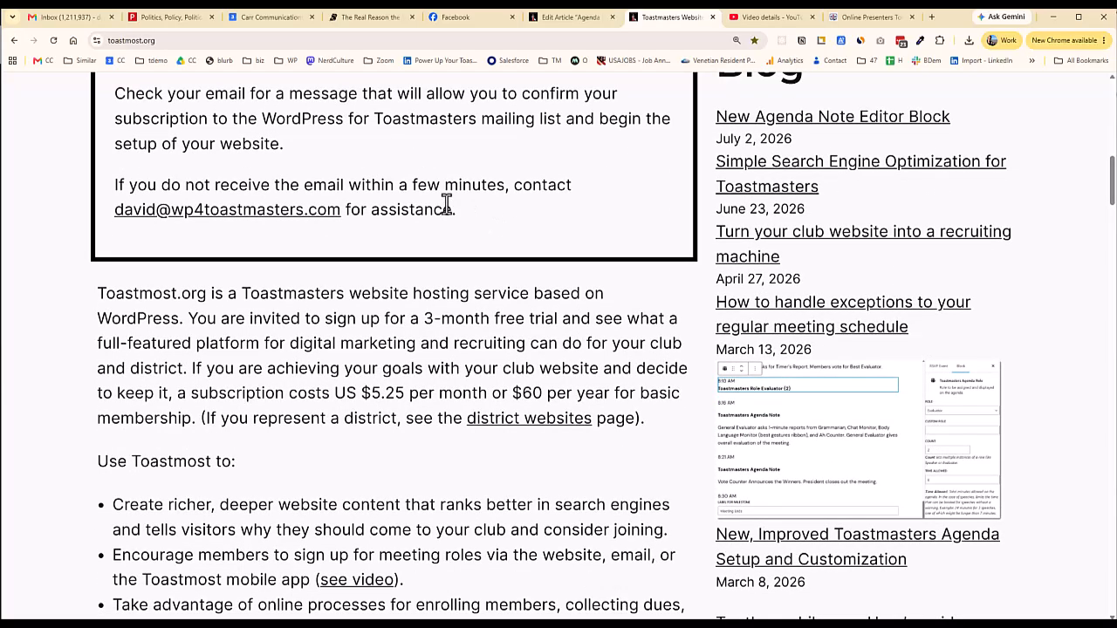
pyautogui.click(74, 18)
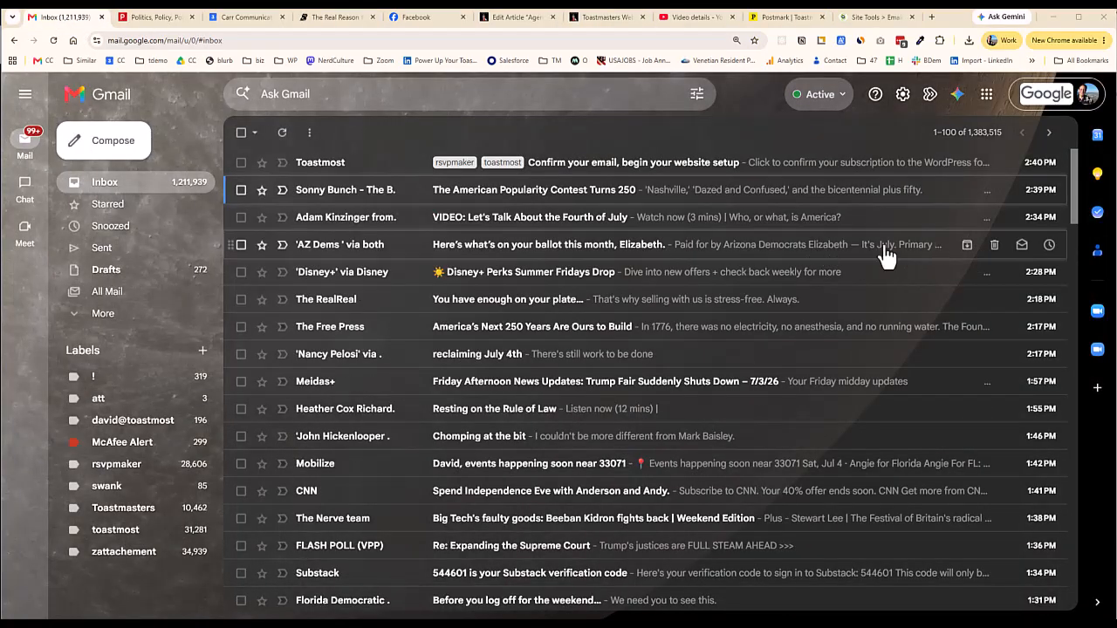
# Open the 'Confirm your email, begin your website setup' message and follow its confirm link
pyautogui.click(591, 171)
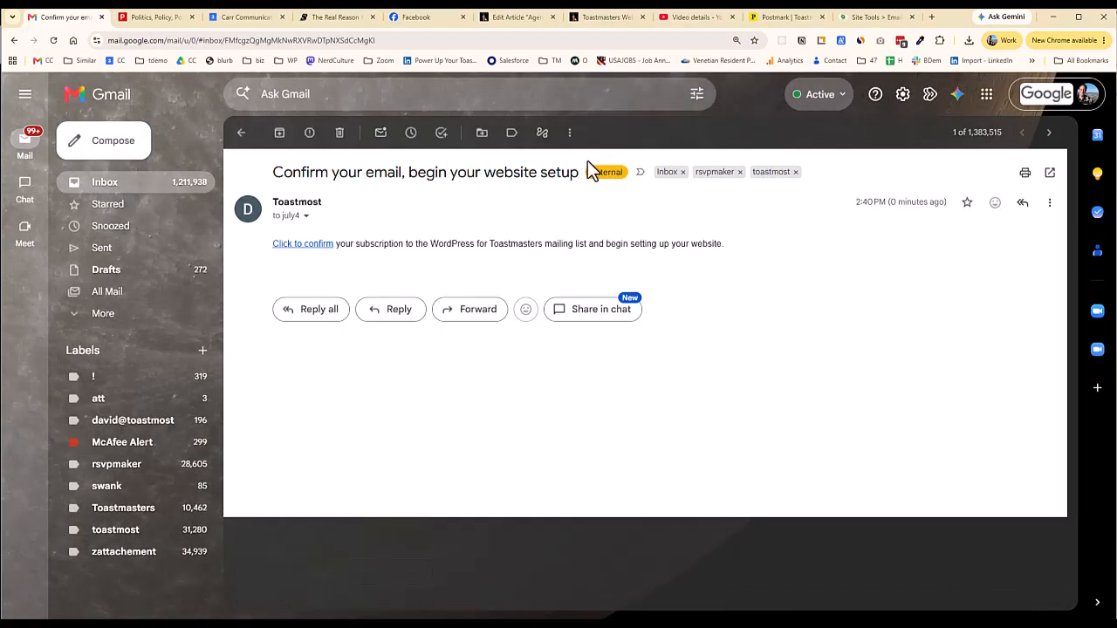
pyautogui.click(307, 246)
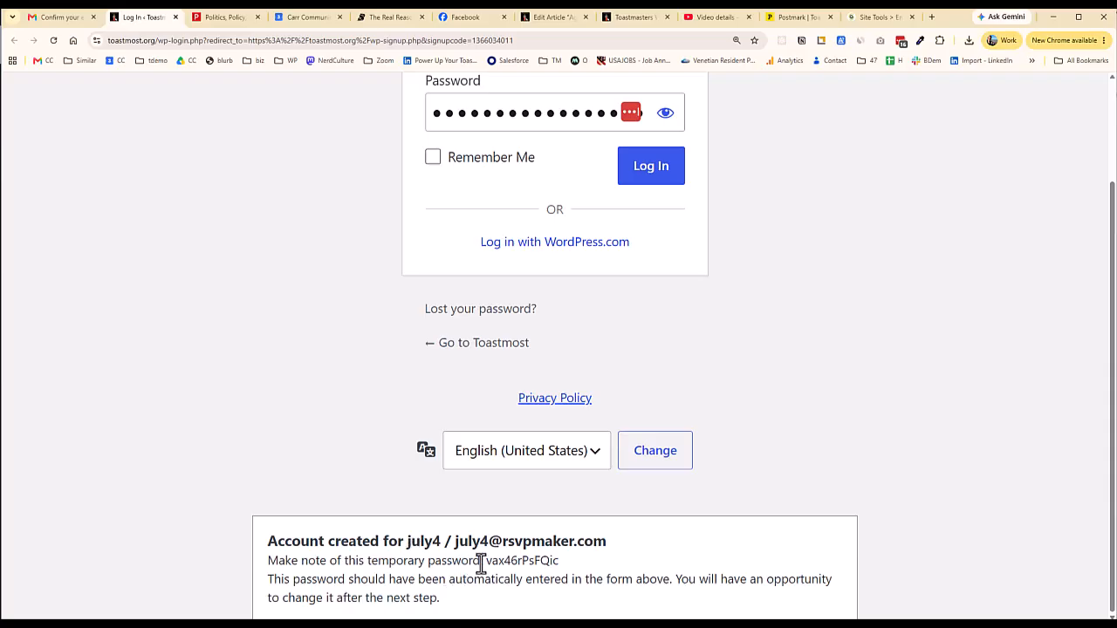
# Copy the temporary password and log in with the new username and that password
pyautogui.moveTo(484, 563); pyautogui.dragTo(558, 565)
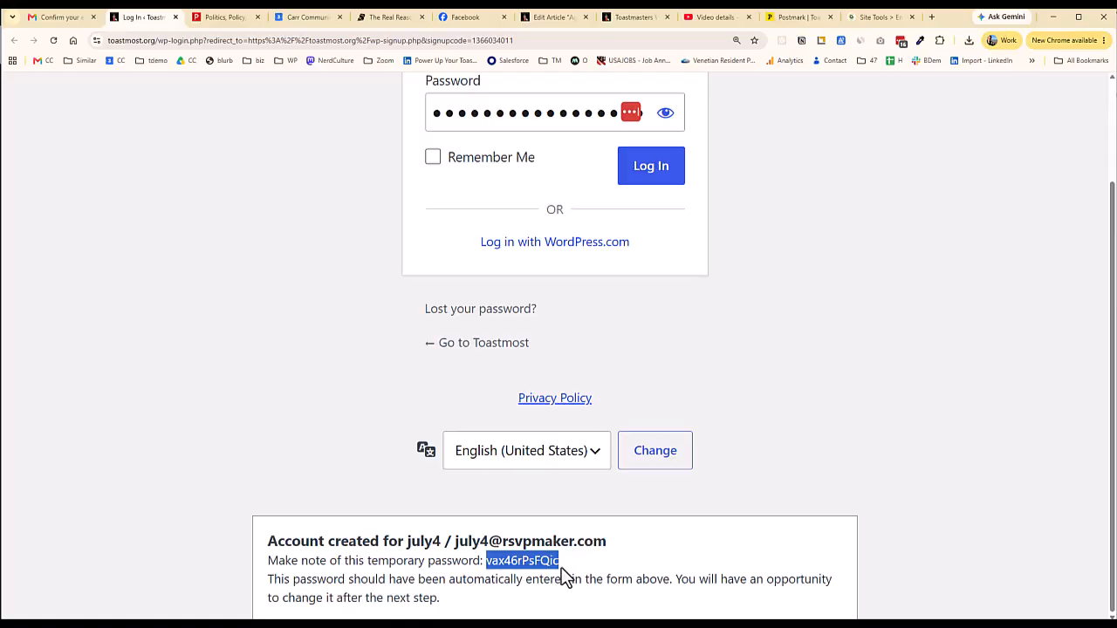
pyautogui.scroll(2, 616, 436)
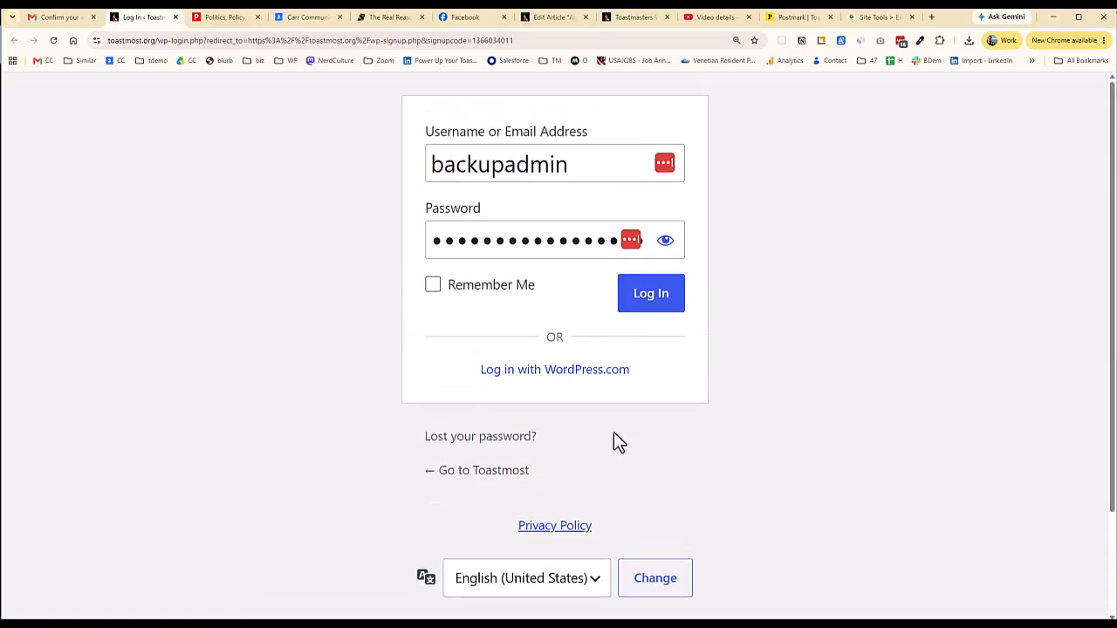
pyautogui.scroll(-2, 613, 442)
pyautogui.scroll(2, 614, 445)
pyautogui.moveTo(581, 178); pyautogui.dragTo(417, 188)
pyautogui.write('july4')
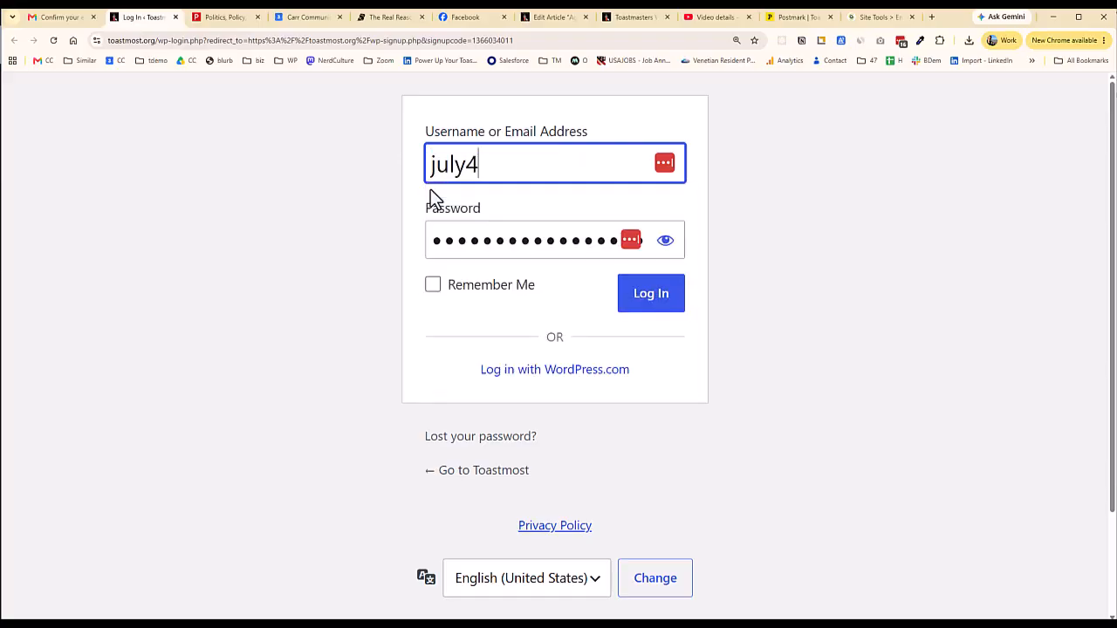
pyautogui.press('Tab')
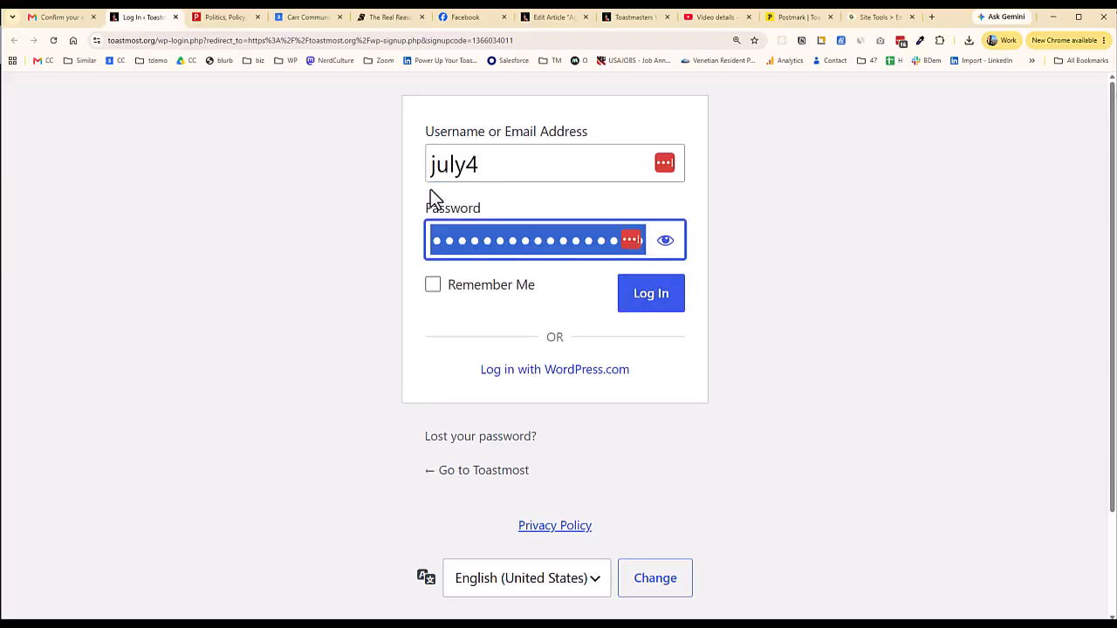
pyautogui.hotkey('ctrl', 'v')
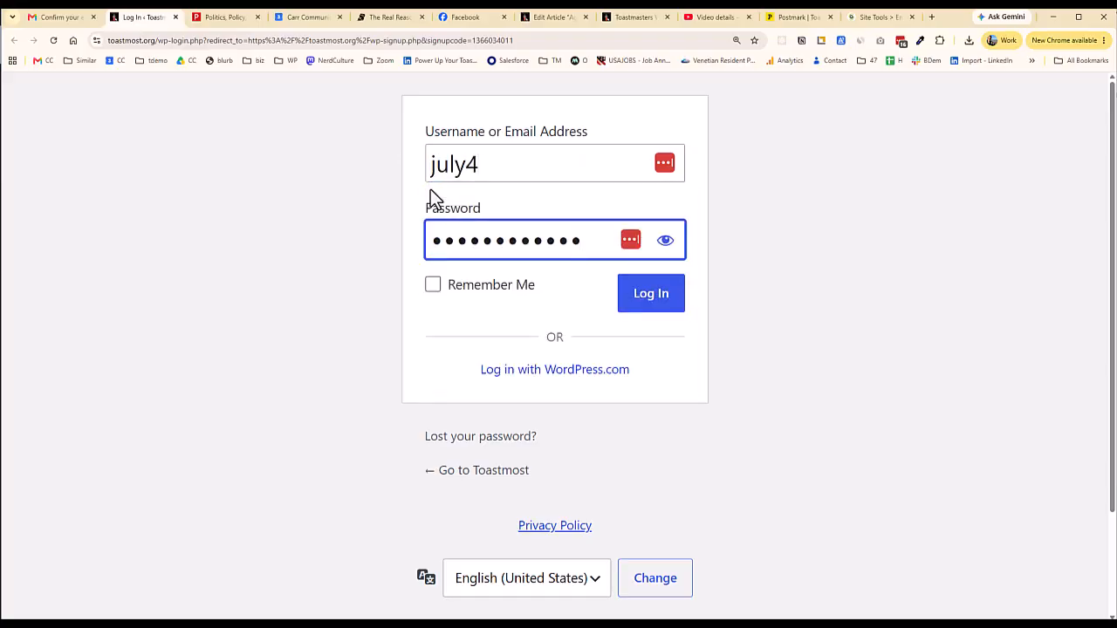
pyautogui.click(652, 304)
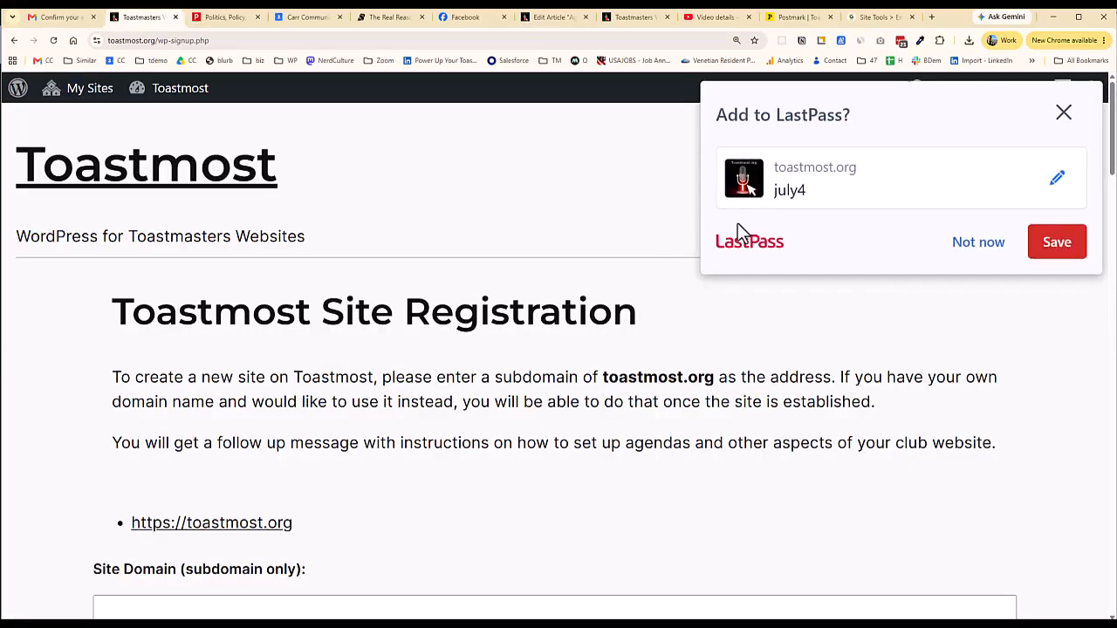
# Save the new login in LastPass and scroll through the Site Registration form
pyautogui.click(1059, 253)
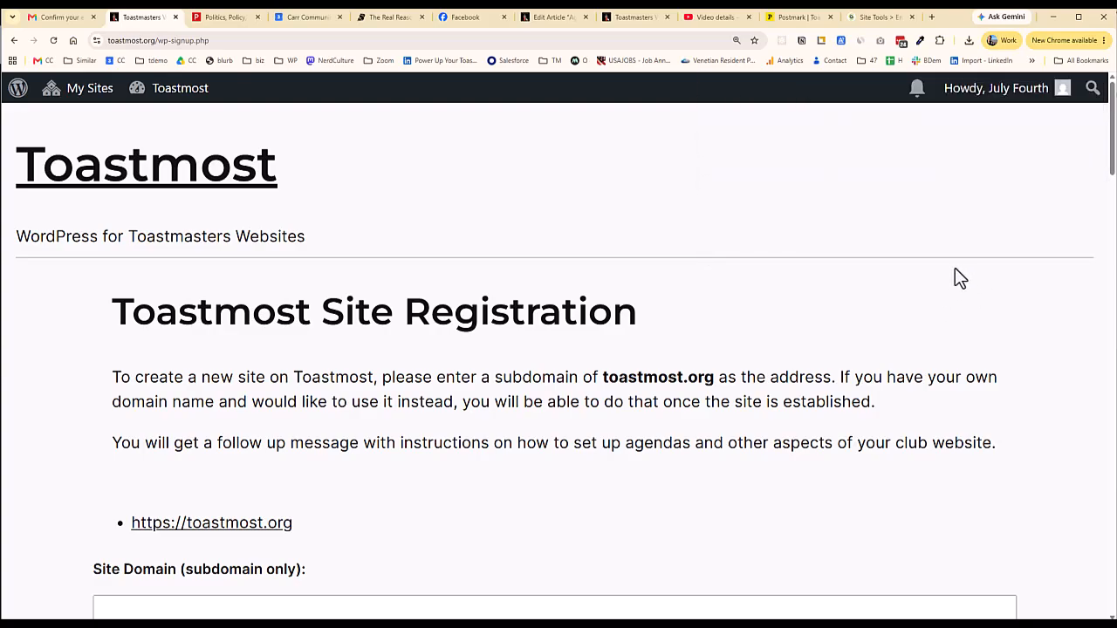
pyautogui.scroll(-3, 958, 275)
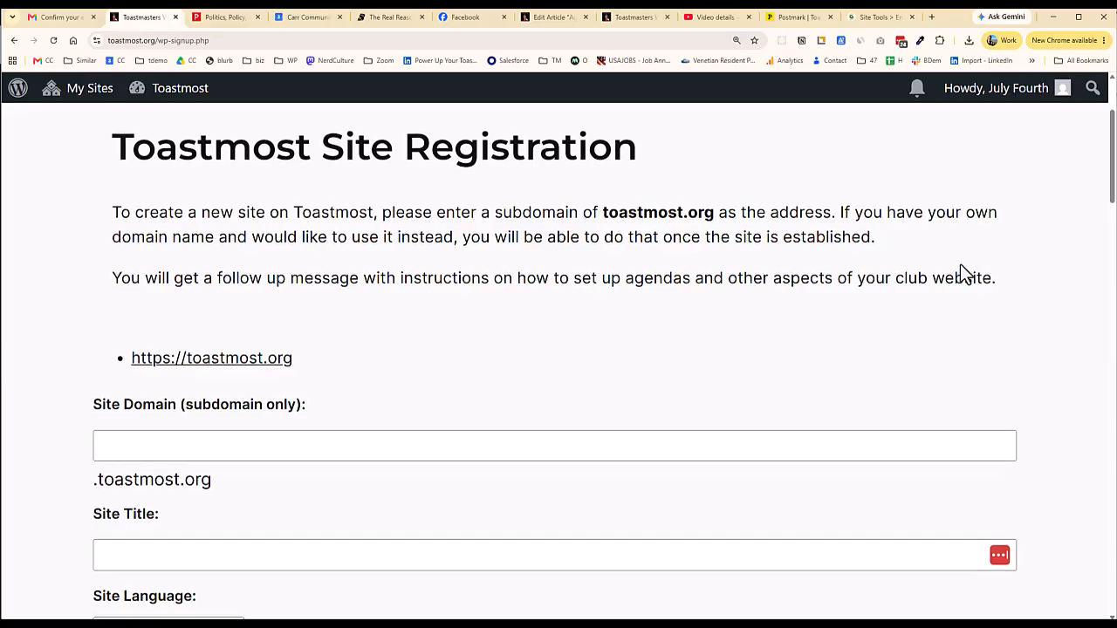
pyautogui.scroll(-4, 960, 273)
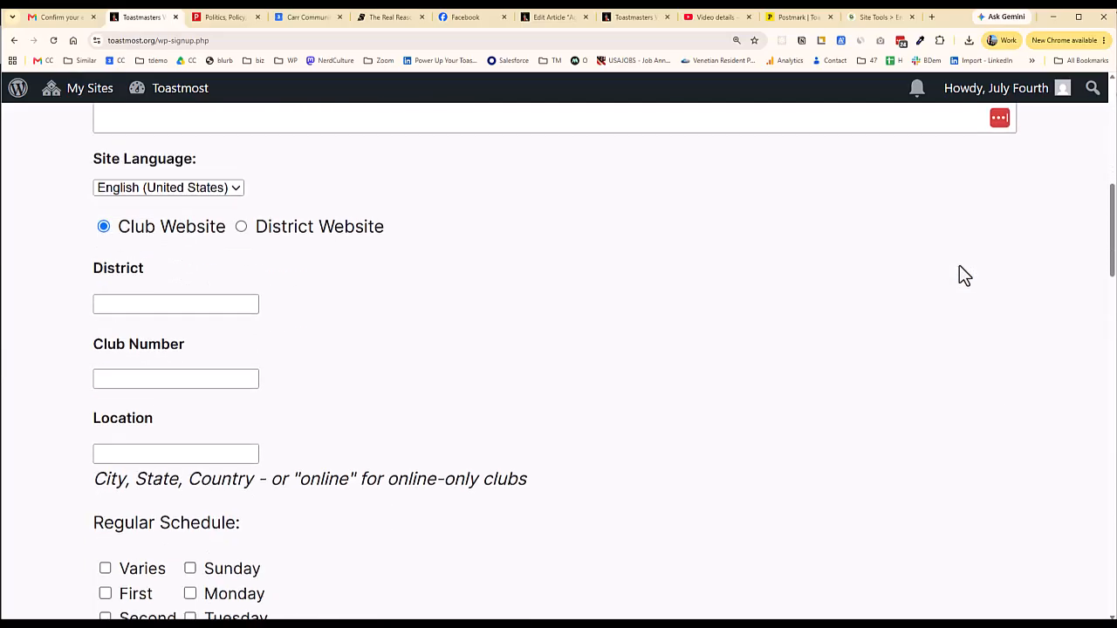
pyautogui.scroll(3, 959, 267)
pyautogui.scroll(-4, 959, 267)
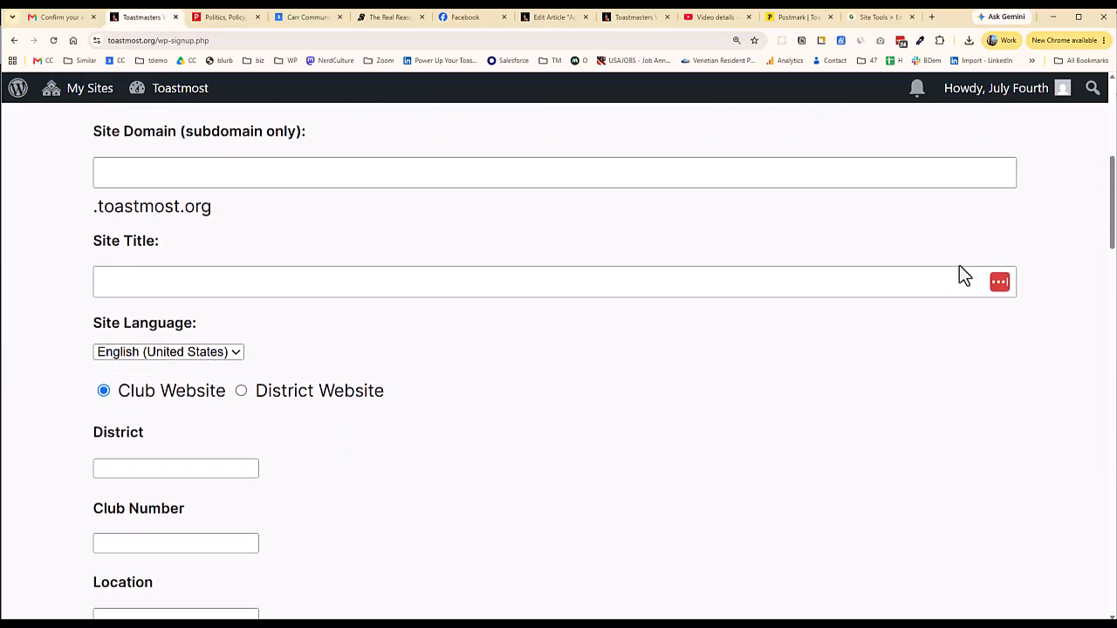
pyautogui.scroll(-7, 960, 267)
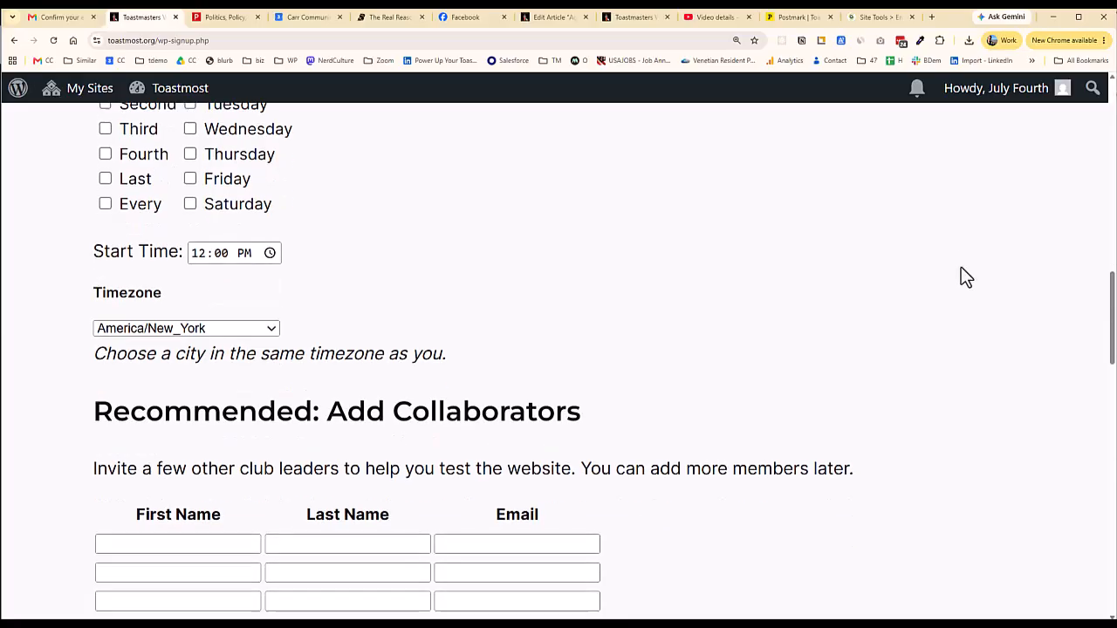
pyautogui.scroll(-3, 961, 269)
pyautogui.scroll(13, 960, 268)
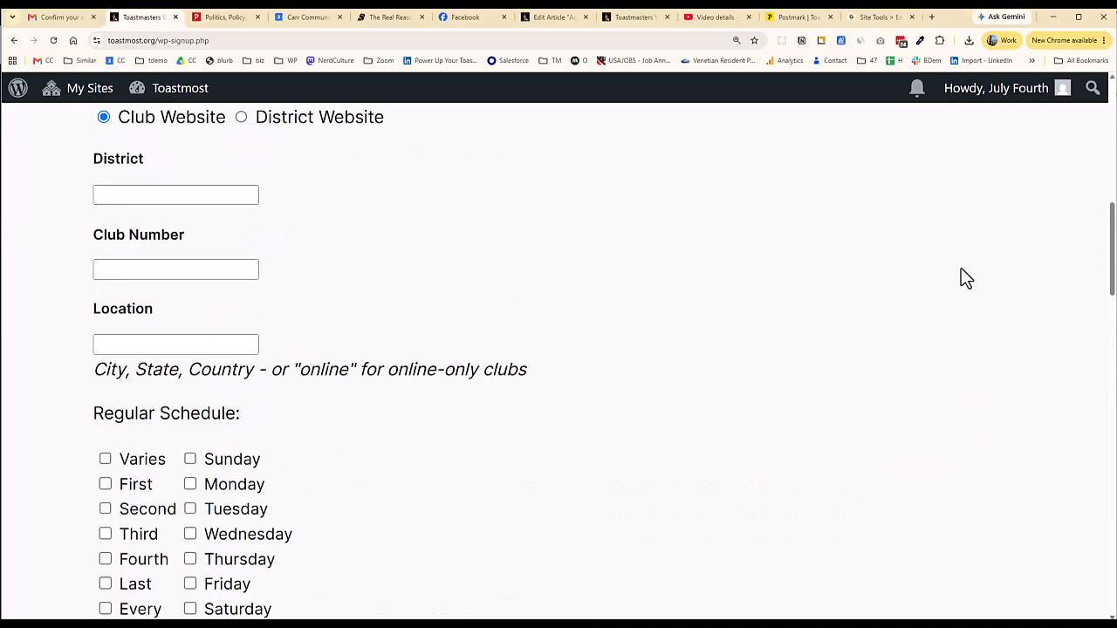
pyautogui.scroll(2, 962, 276)
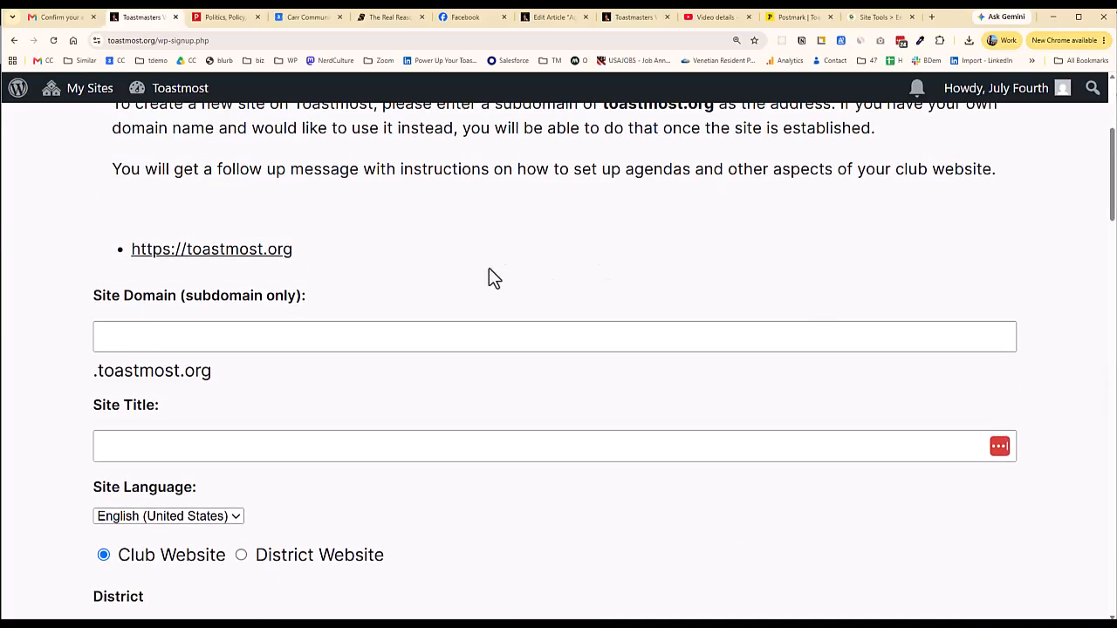
# Enter subdomain 'july4' and site title 'July 4 Independence Toastmasters'
pyautogui.click(309, 341)
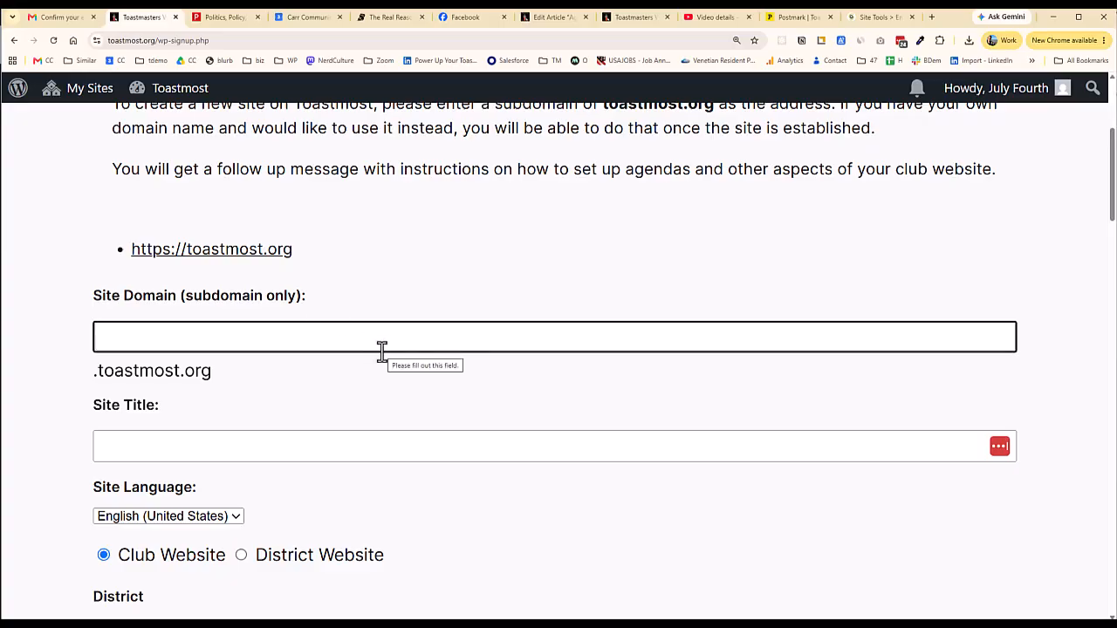
pyautogui.write('july4')
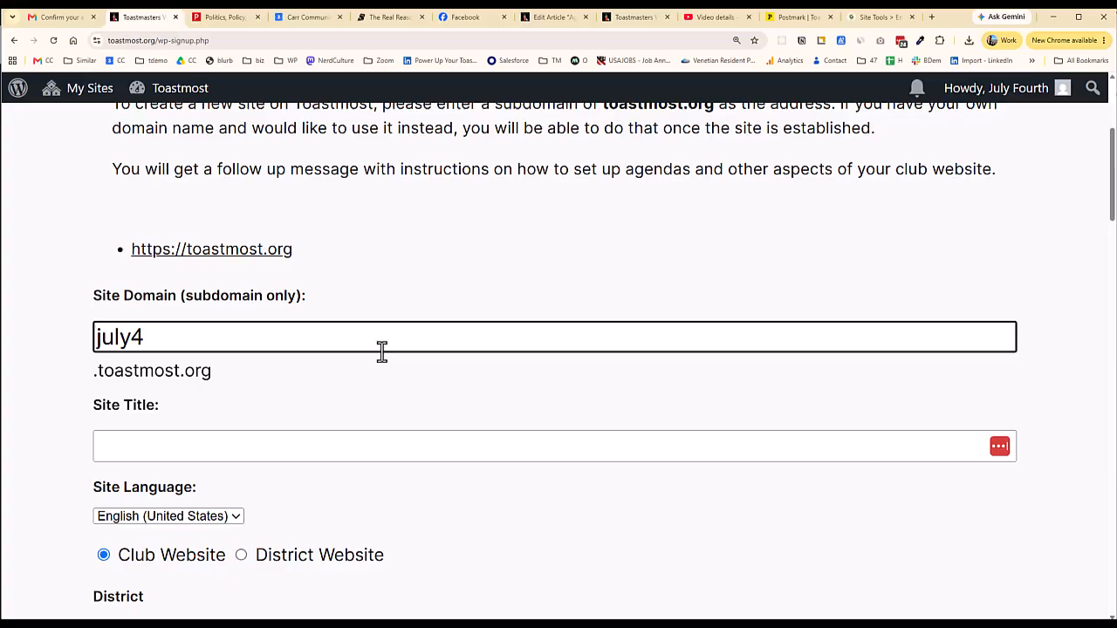
pyautogui.press('Tab')
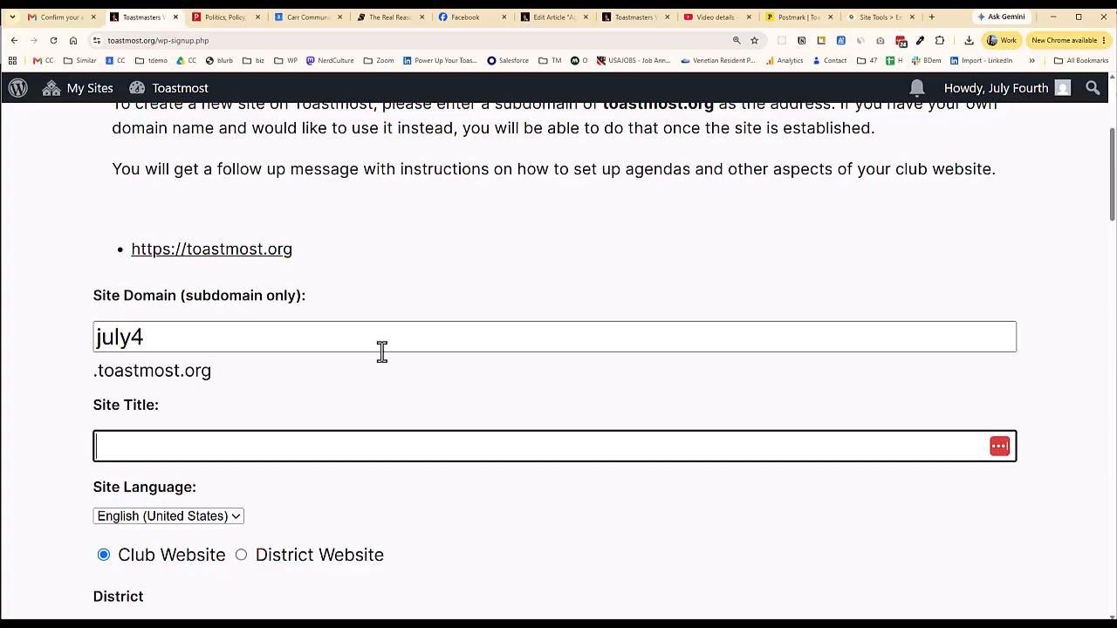
pyautogui.write('July 4 Indepoe')
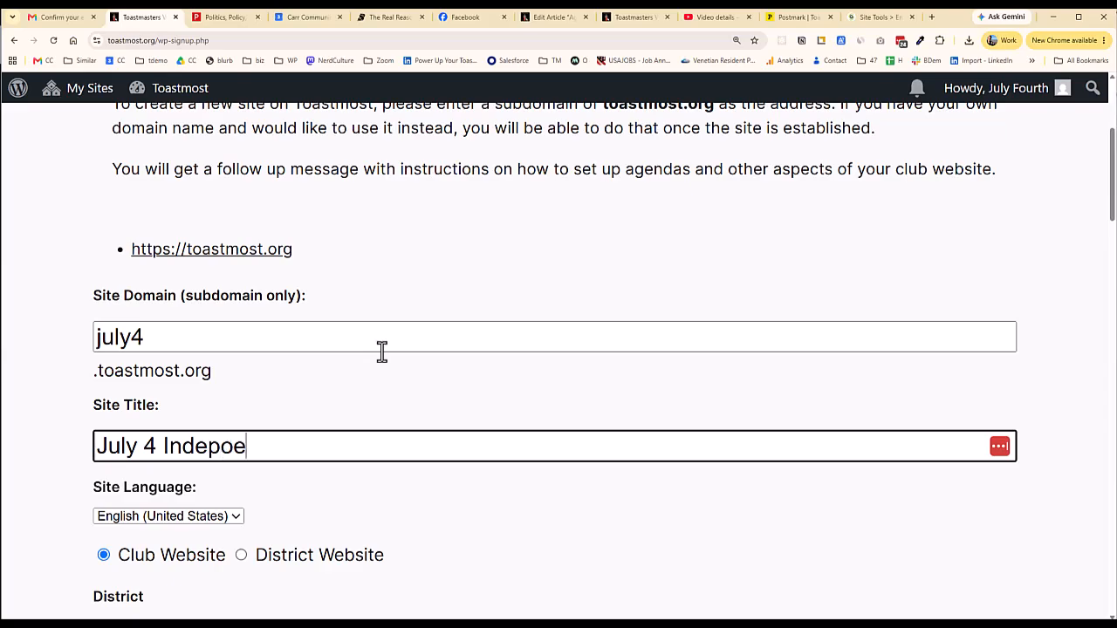
pyautogui.press('BackSpace')
pyautogui.press('BackSpace')
pyautogui.write('endence ')
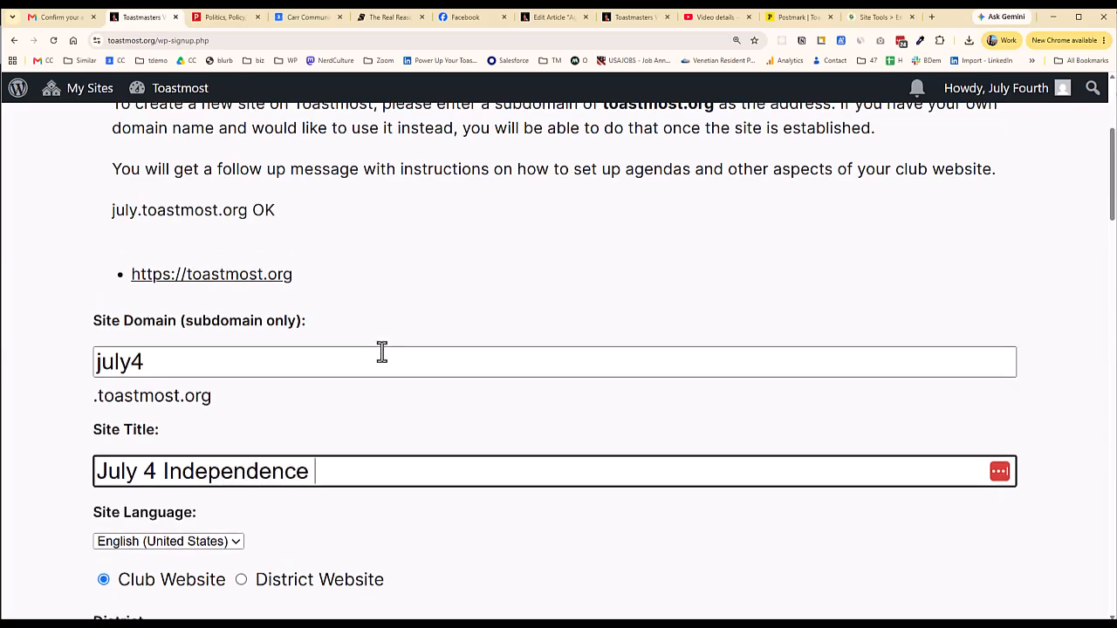
pyautogui.write('Toastmasters')
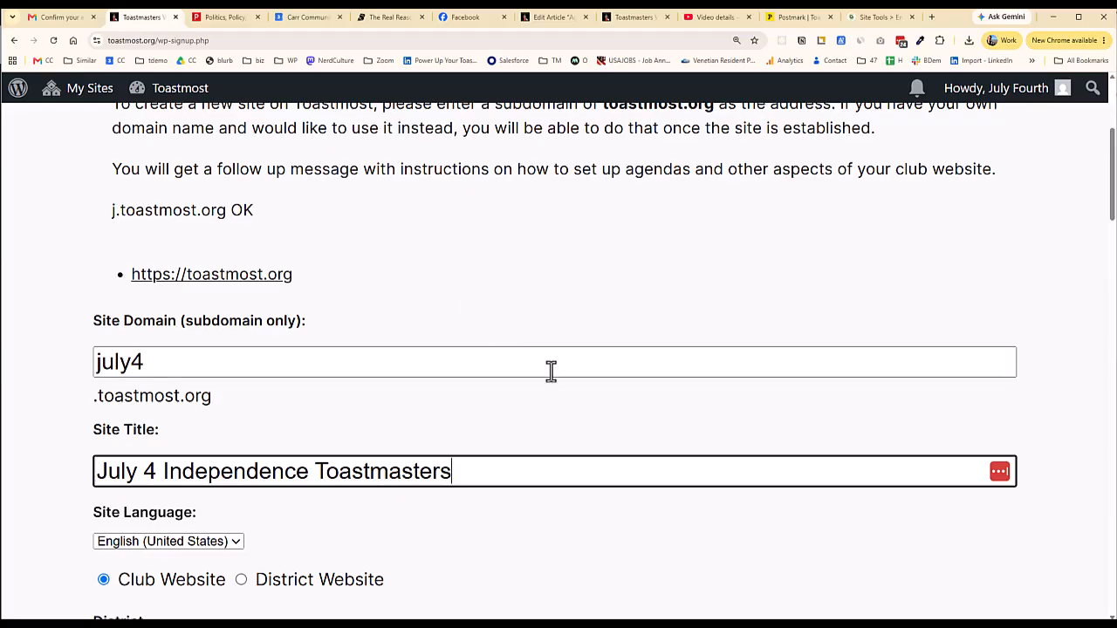
# Set the club to meet every week on Wednesday
pyautogui.scroll(-2, 549, 372)
pyautogui.scroll(-4, 548, 372)
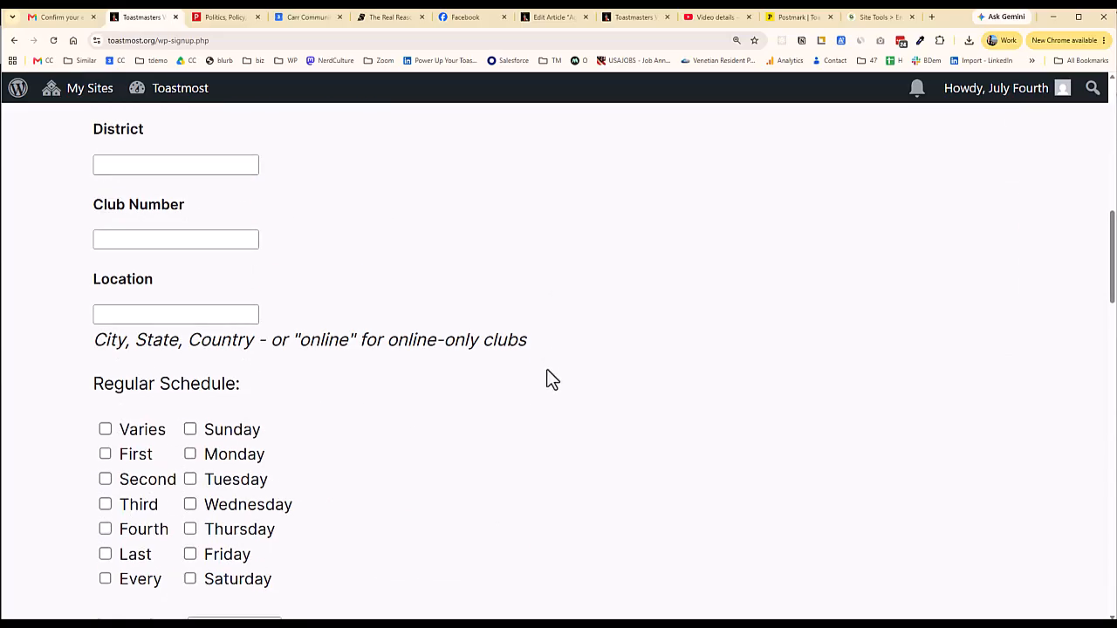
pyautogui.click(133, 164)
pyautogui.scroll(-1, 192, 482)
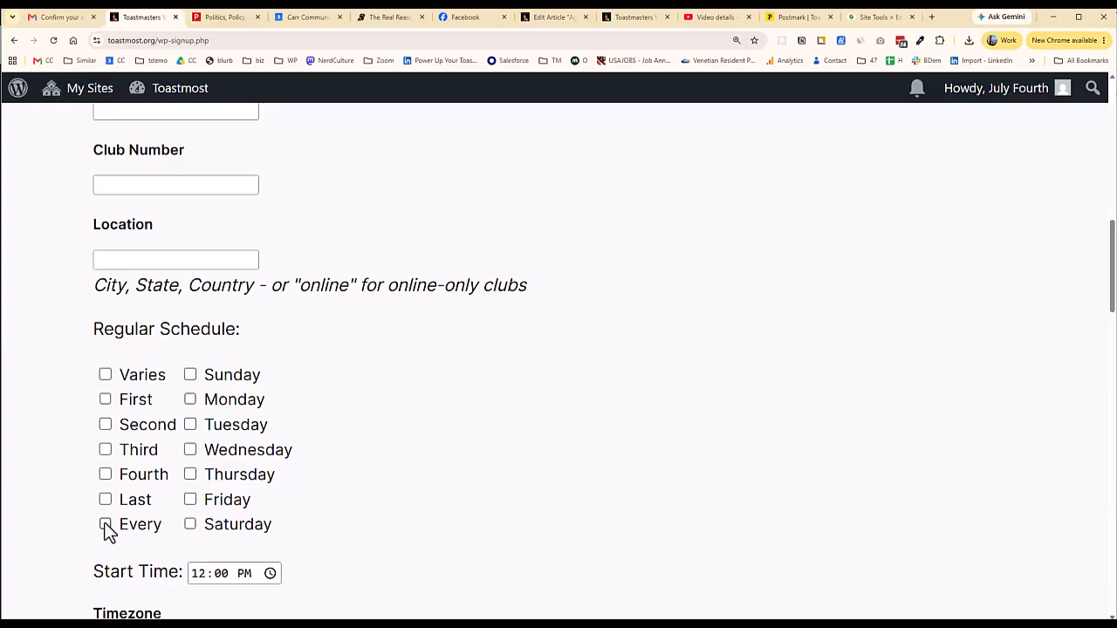
pyautogui.click(105, 524)
pyautogui.click(190, 450)
# Set the start time to 07:00 PM and keep America/New_York as the time zone
pyautogui.scroll(-4, 403, 480)
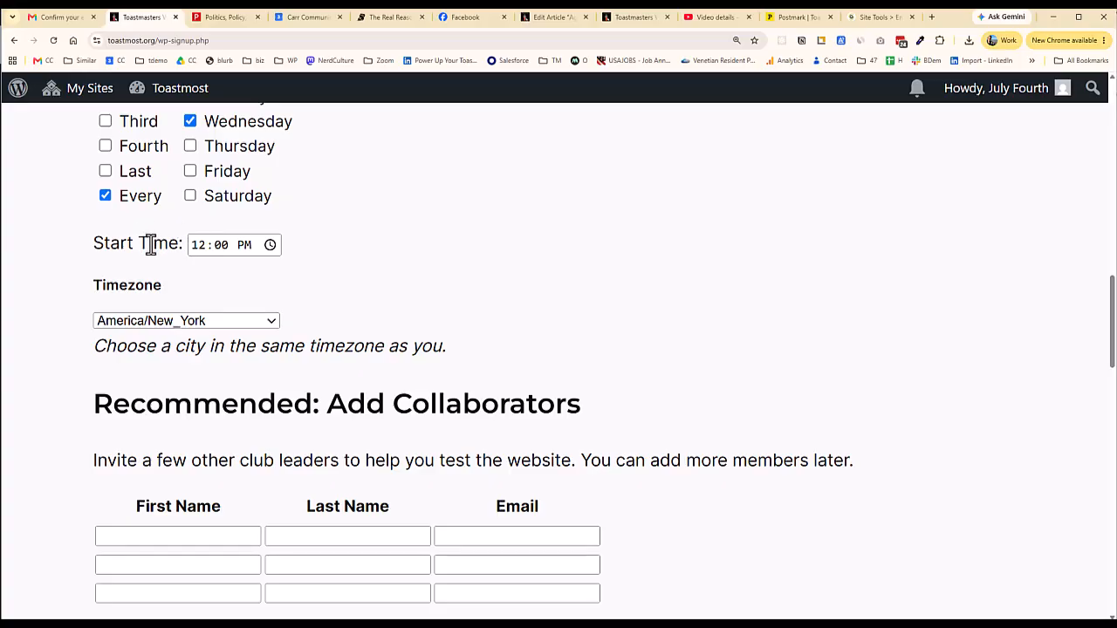
pyautogui.scroll(1, 150, 247)
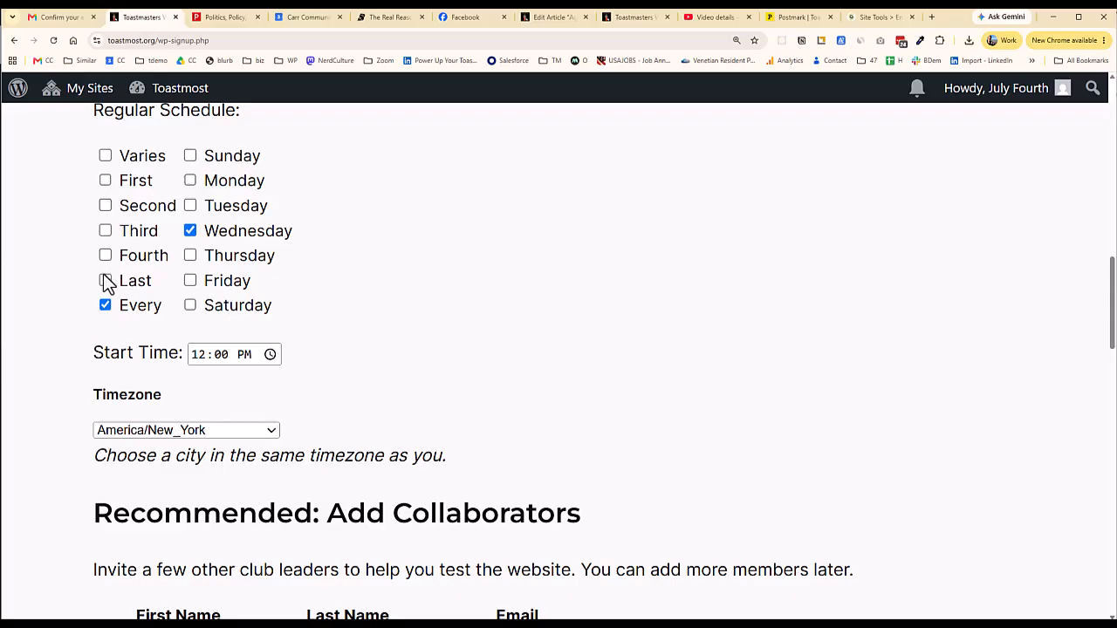
pyautogui.click(196, 360)
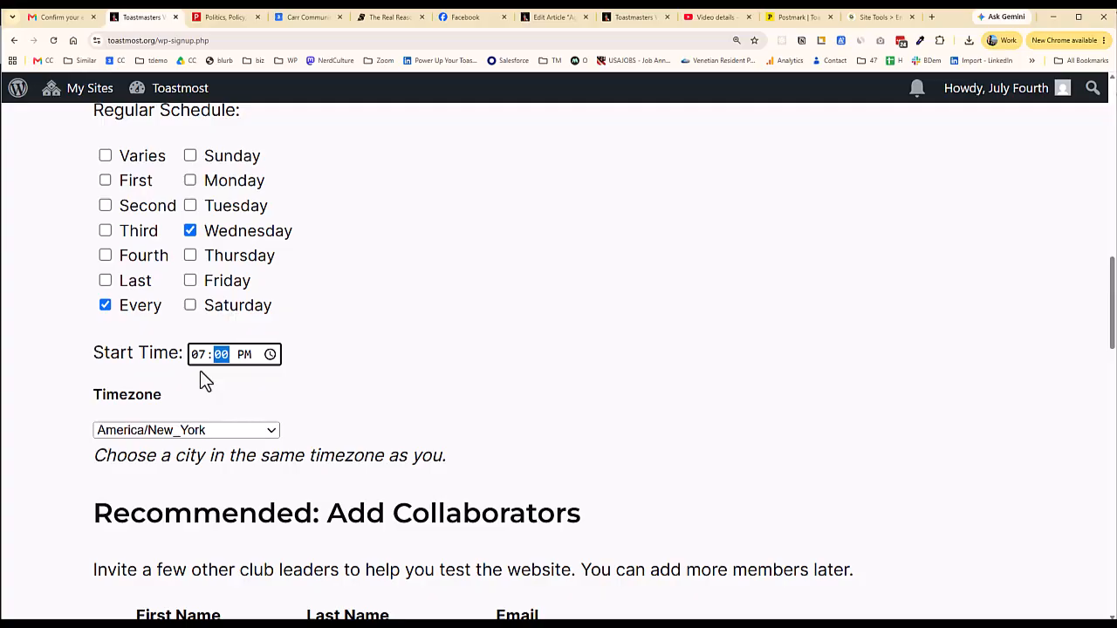
pyautogui.click(353, 358)
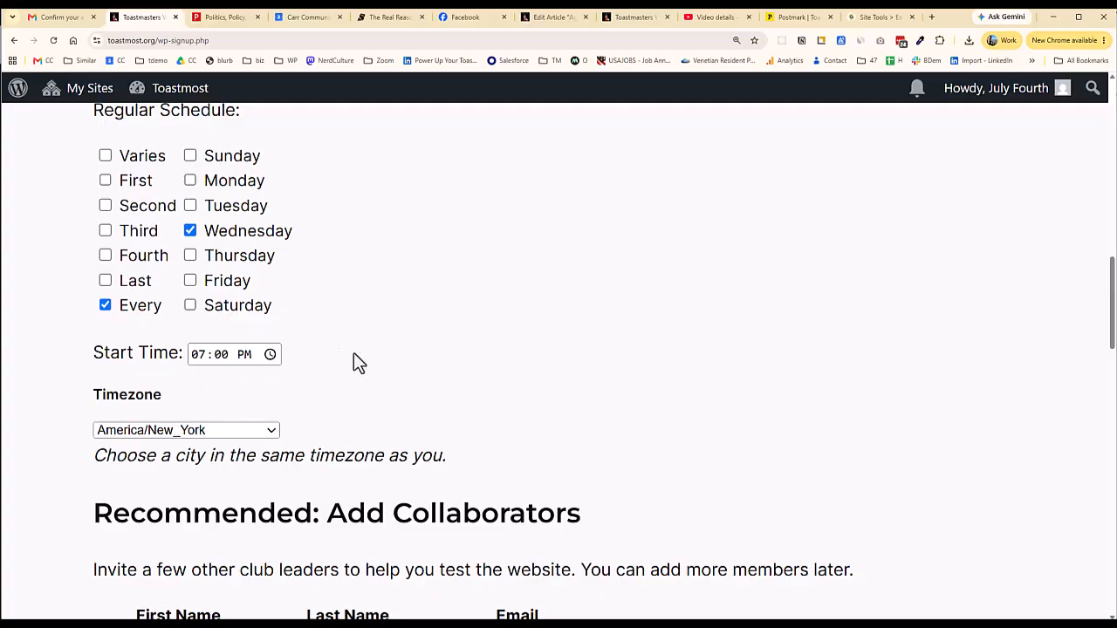
pyautogui.click(256, 437)
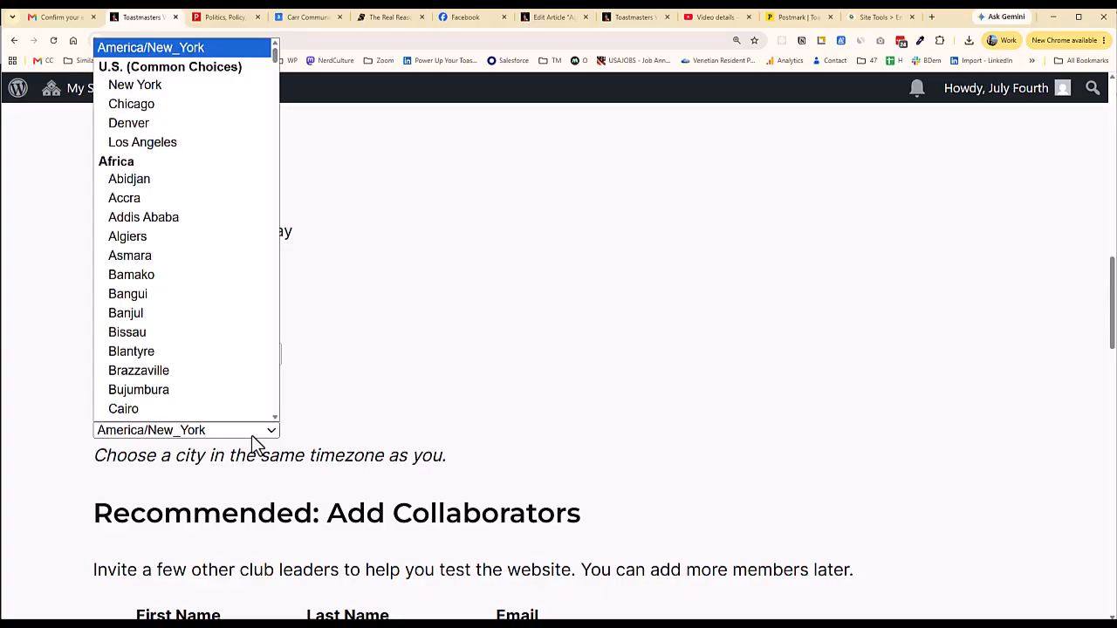
pyautogui.click(460, 367)
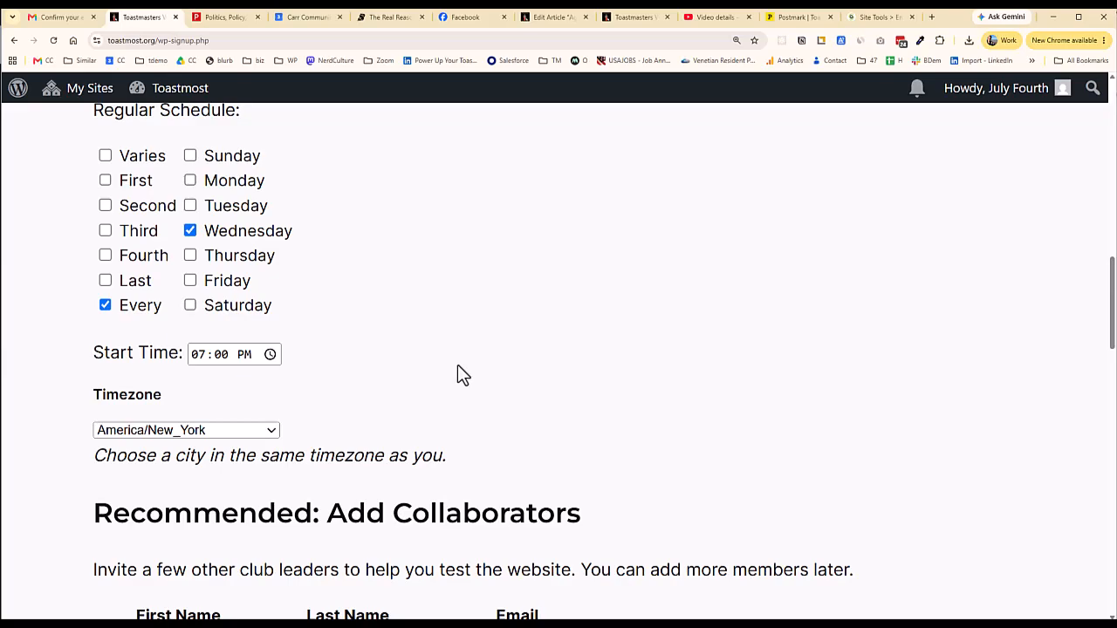
pyautogui.scroll(-3, 459, 374)
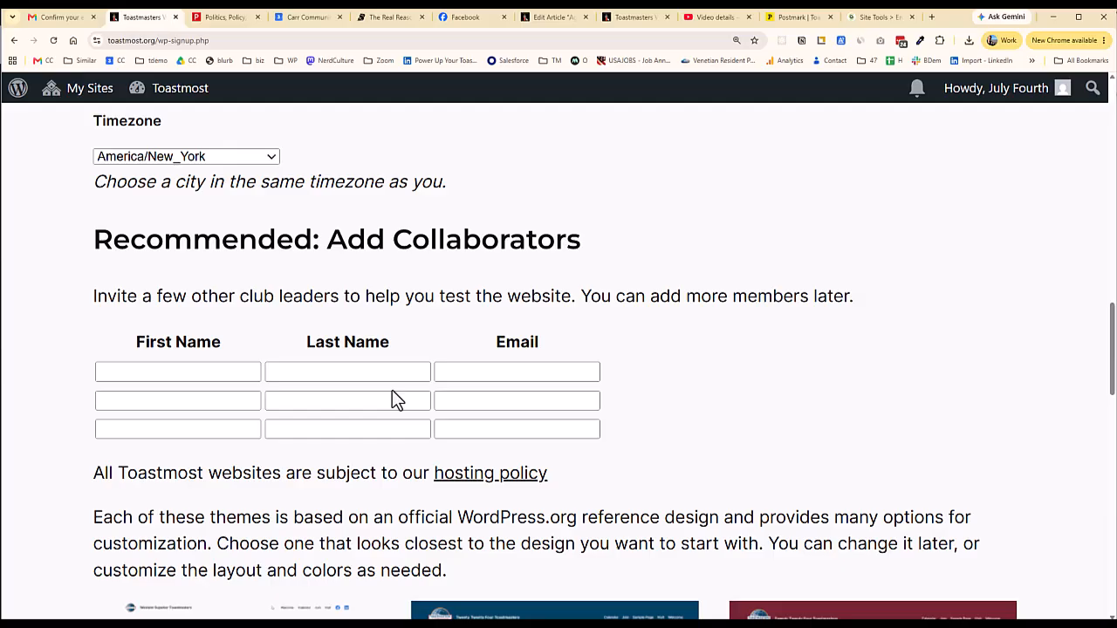
# Browse the theme thumbnails and select Big Cover 2024 instead of Toastmost 2024
pyautogui.scroll(-5, 743, 370)
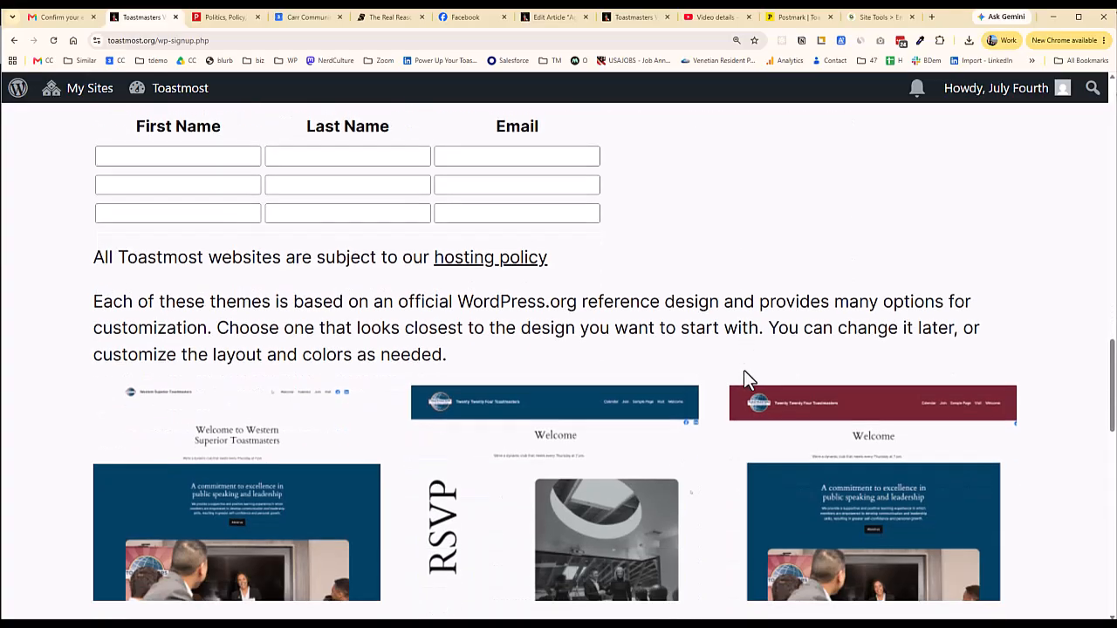
pyautogui.scroll(-2, 743, 370)
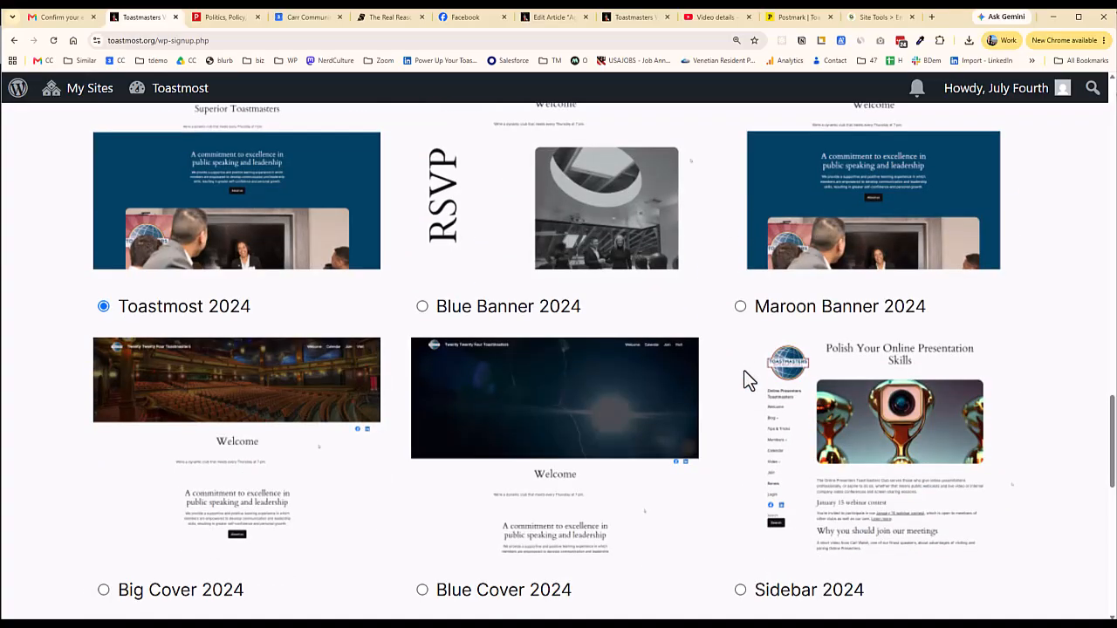
pyautogui.scroll(-1, 744, 370)
pyautogui.scroll(1, 744, 370)
pyautogui.scroll(1, 745, 371)
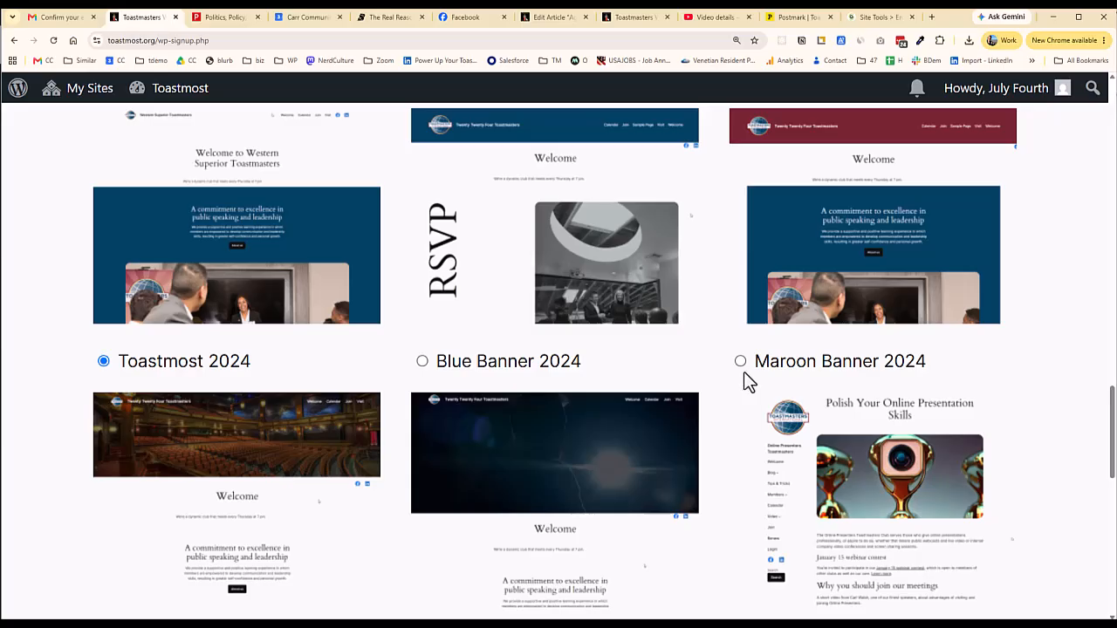
pyautogui.scroll(-3, 737, 374)
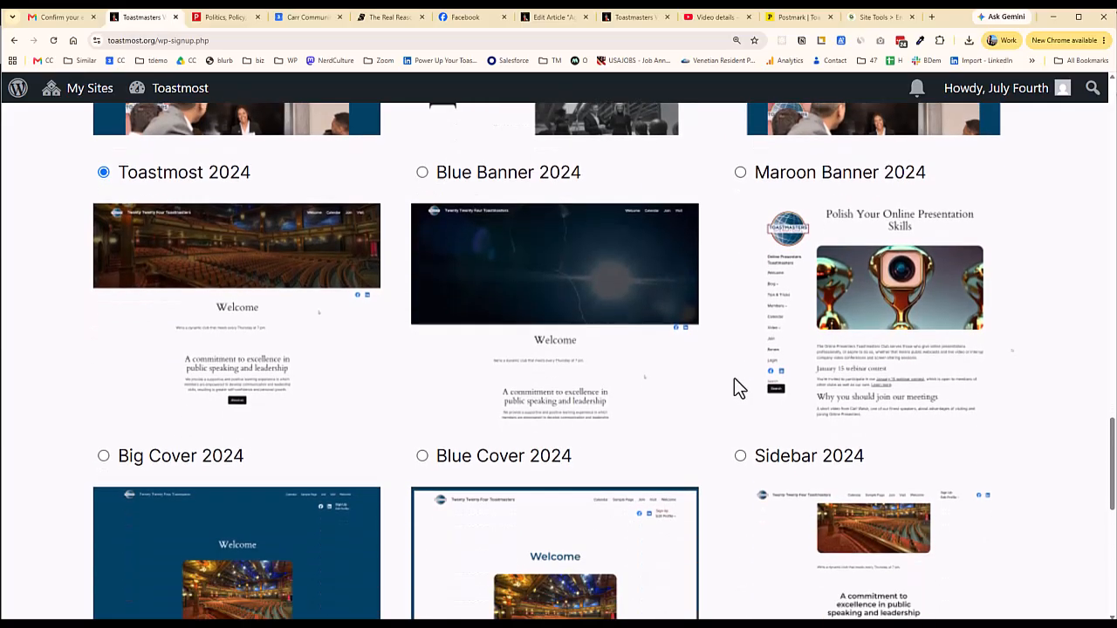
pyautogui.scroll(2, 725, 388)
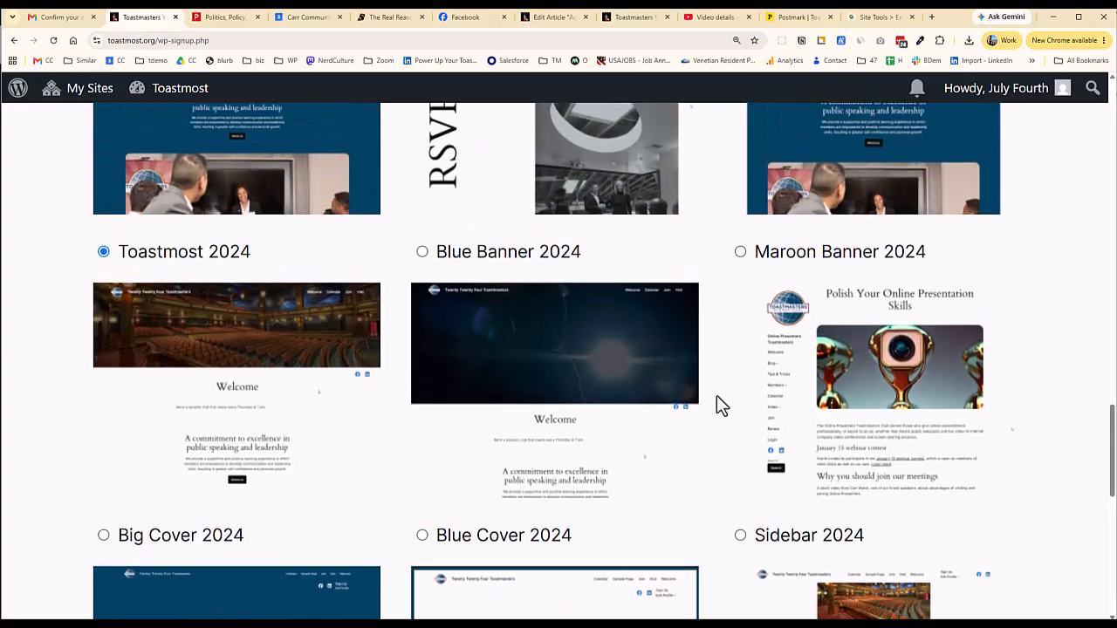
pyautogui.click(104, 535)
pyautogui.scroll(-7, 246, 488)
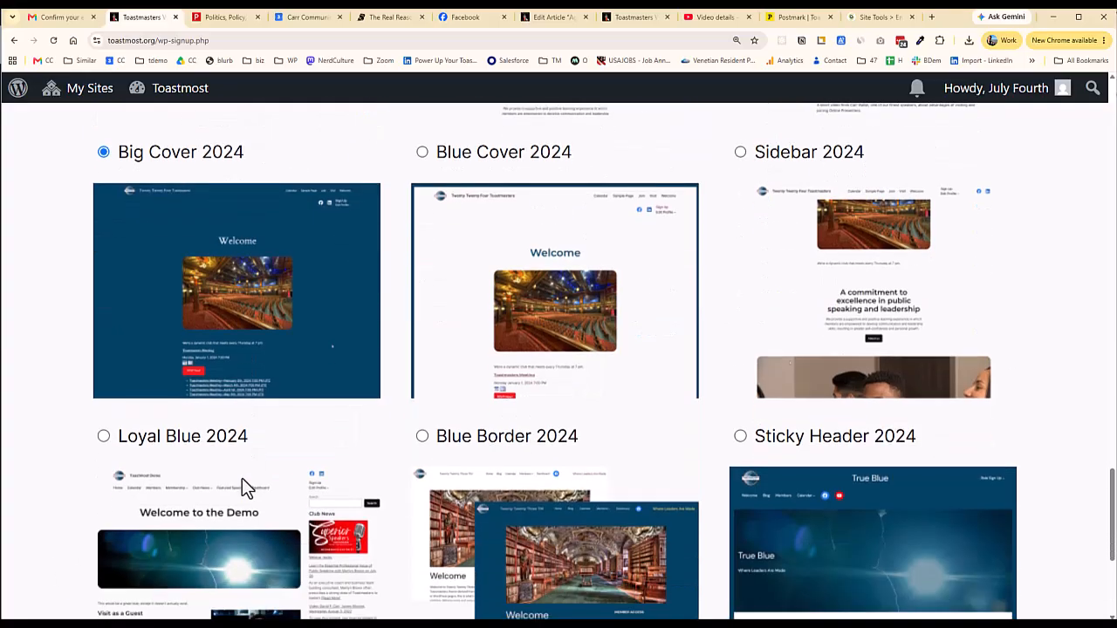
pyautogui.scroll(-2, 238, 475)
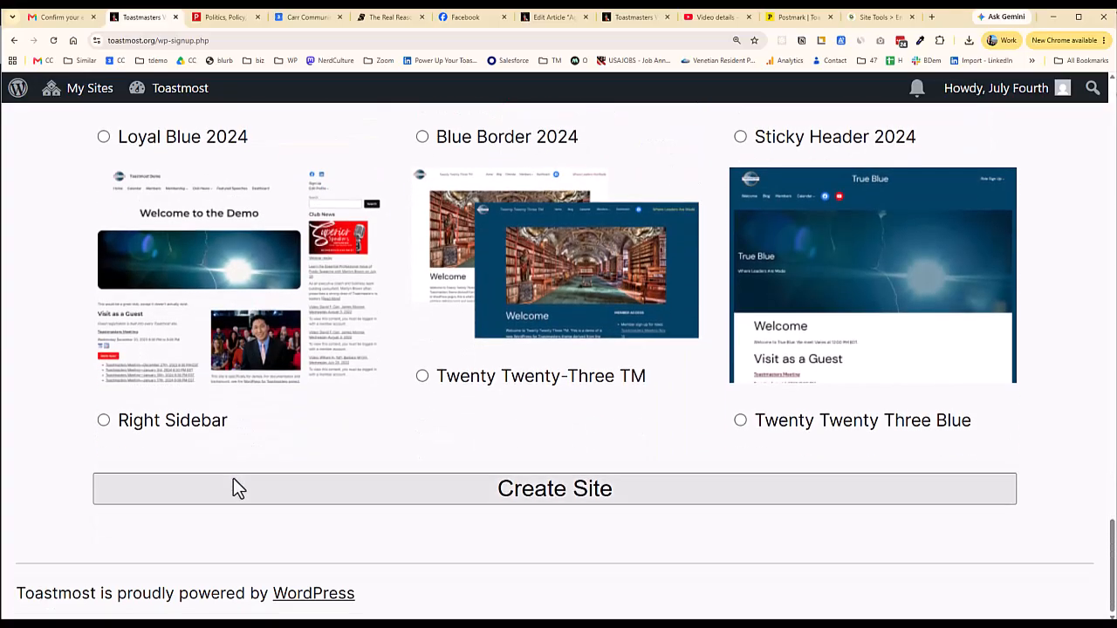
# Submit the registration with Create Site and review the confirmation message
pyautogui.click(578, 487)
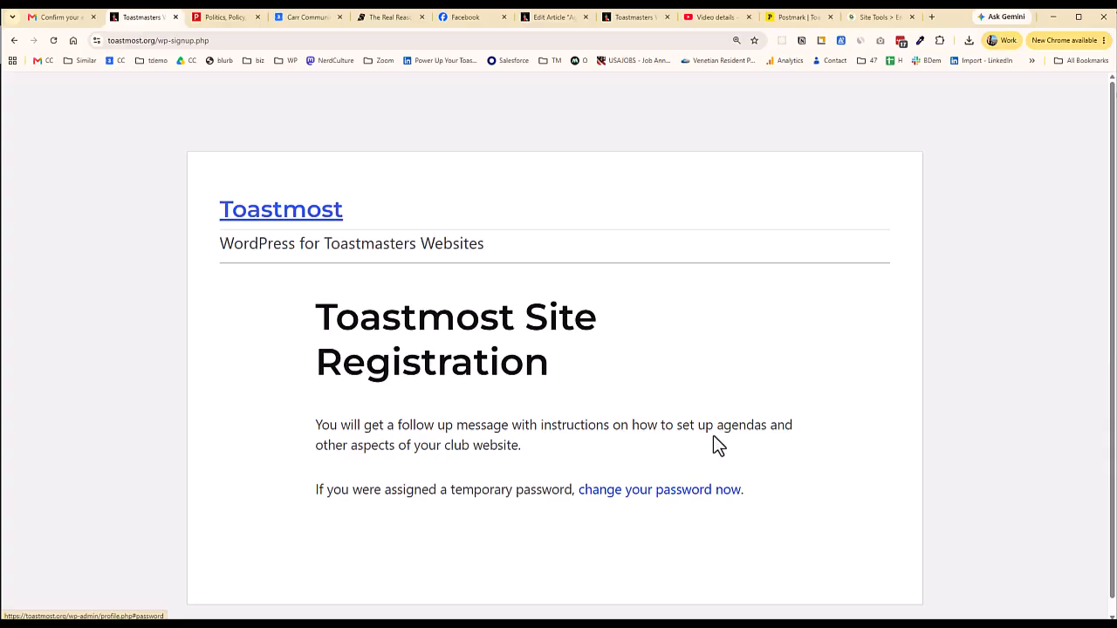
pyautogui.scroll(-1, 710, 399)
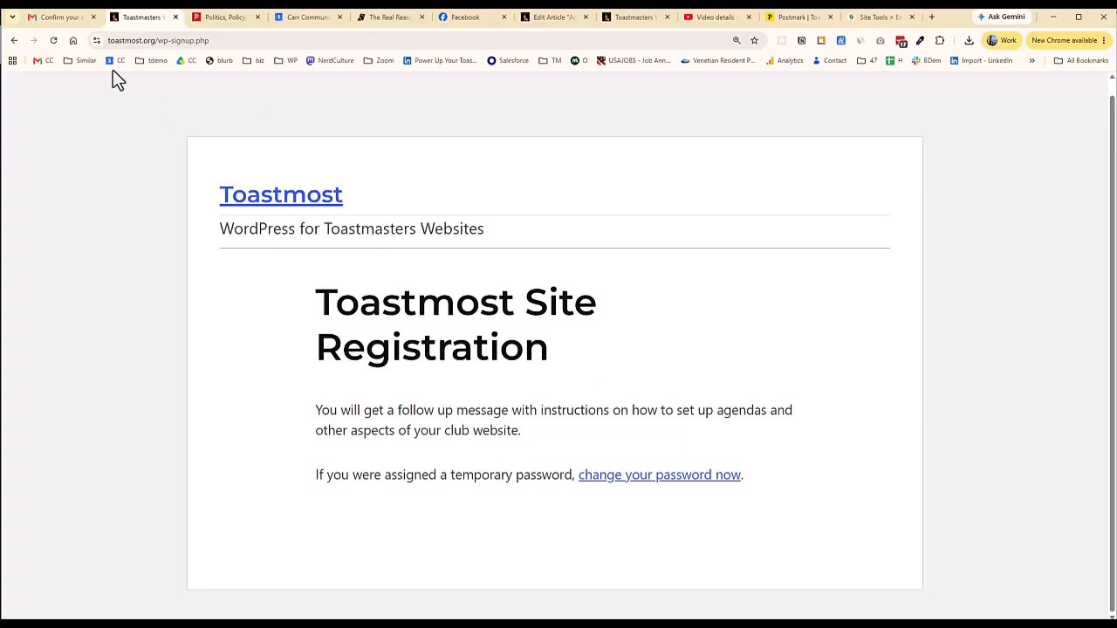
# Open the 'Your new website awaits' email in Gmail and visit july4.toastmost.org
pyautogui.click(61, 19)
pyautogui.click(111, 185)
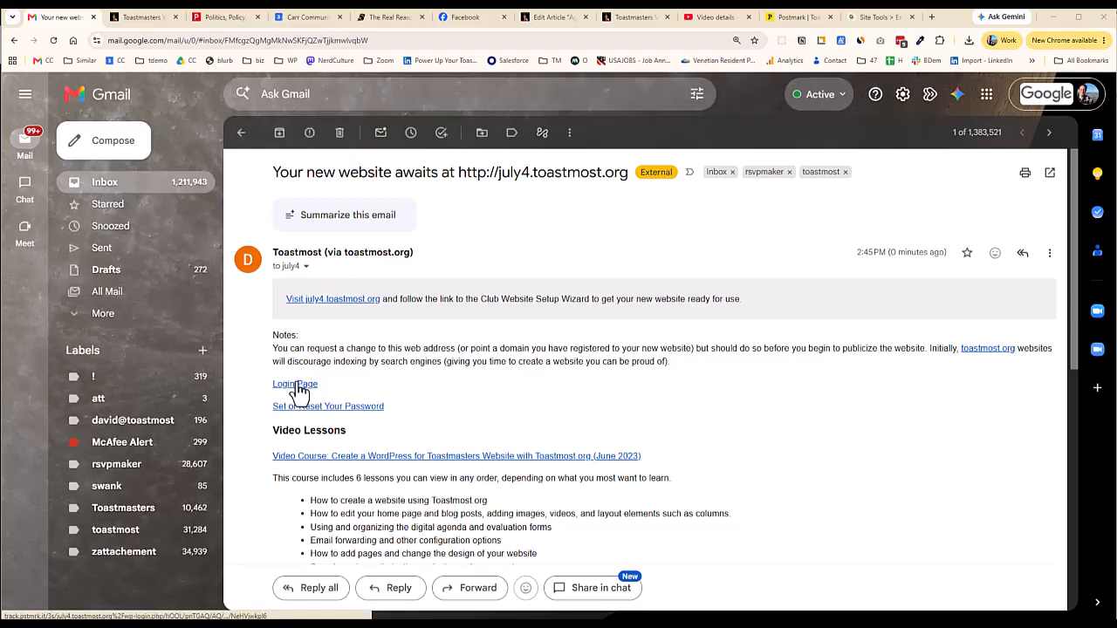
pyautogui.click(338, 299)
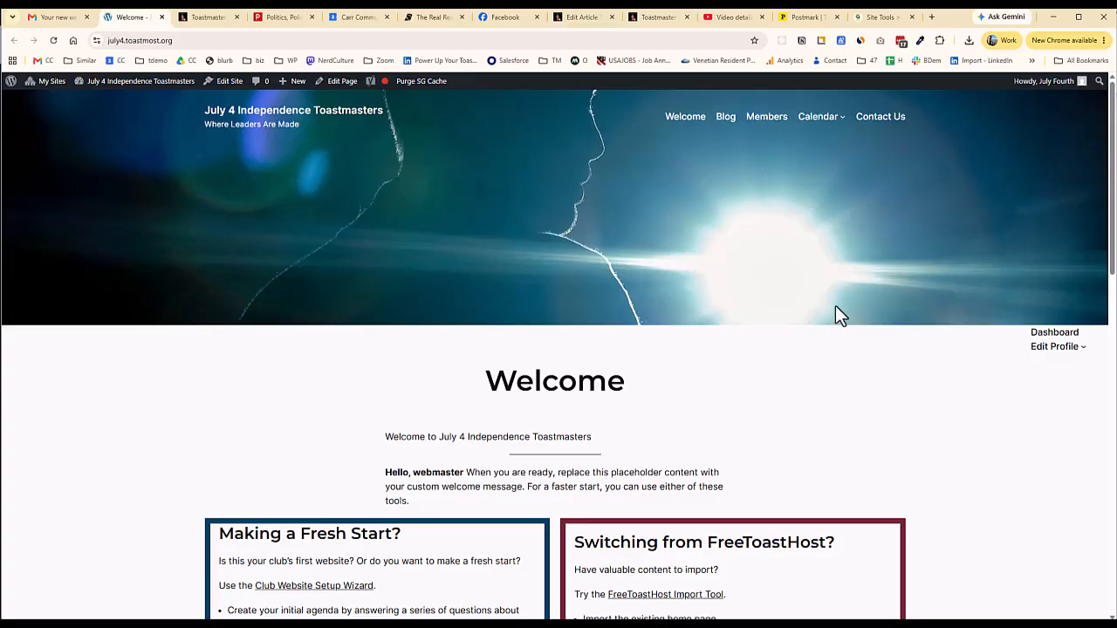
pyautogui.scroll(-10, 835, 305)
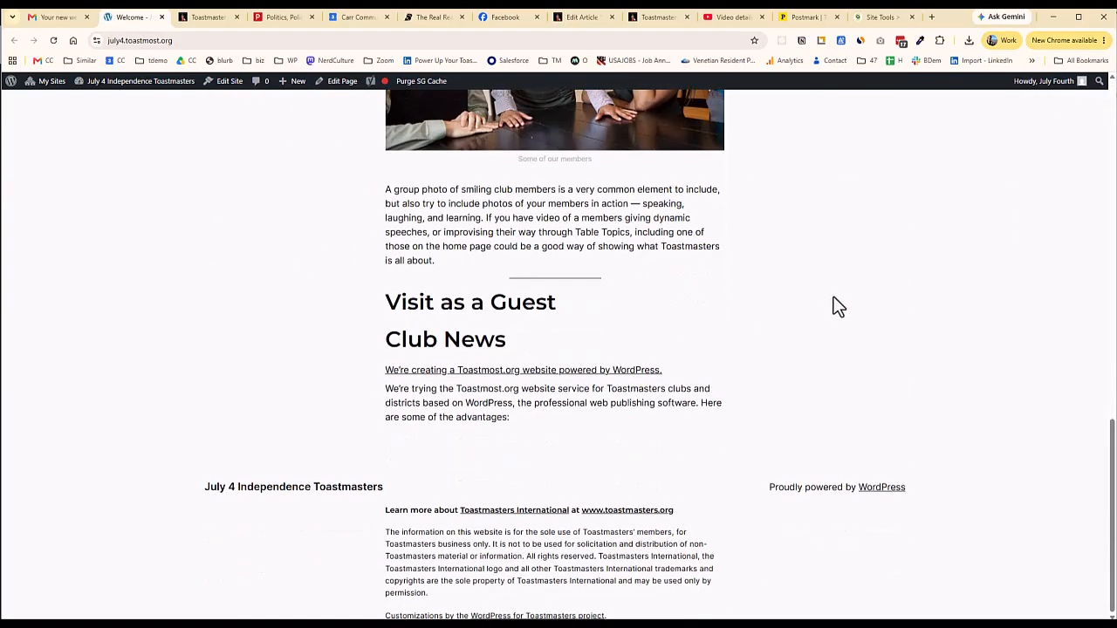
pyautogui.scroll(10, 834, 305)
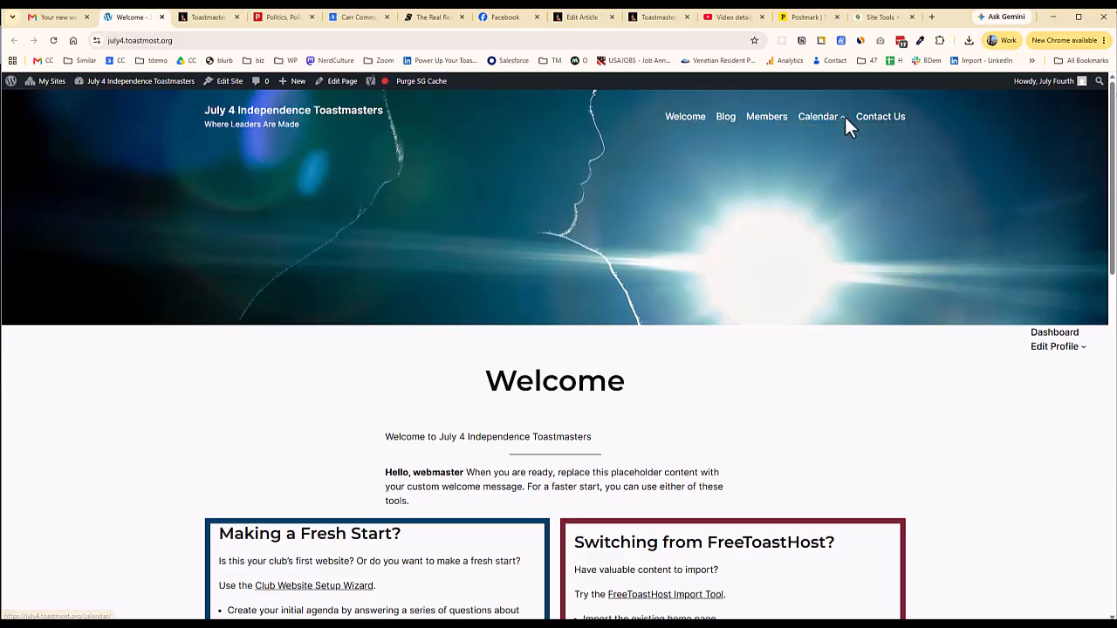
pyautogui.moveTo(844, 127)
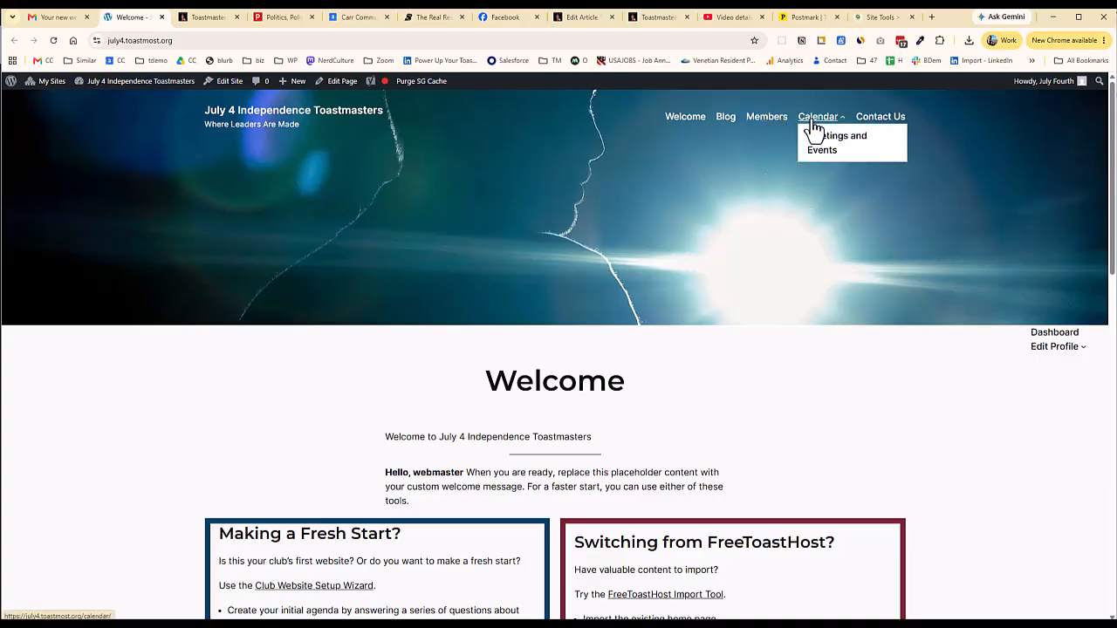
pyautogui.click(811, 123)
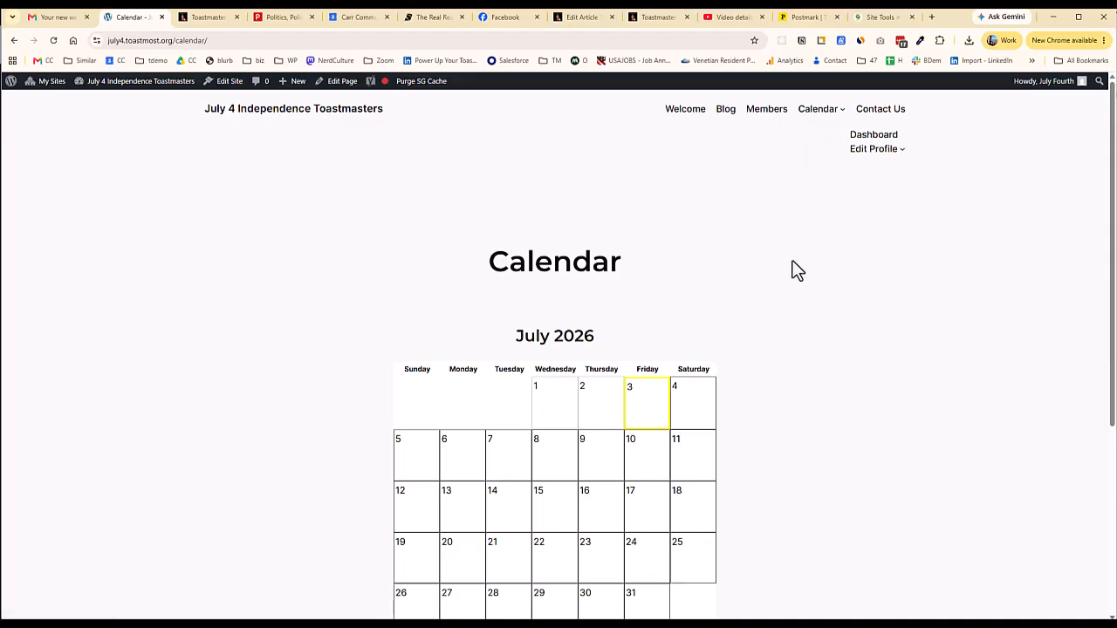
pyautogui.scroll(-2, 790, 266)
pyautogui.scroll(2, 787, 263)
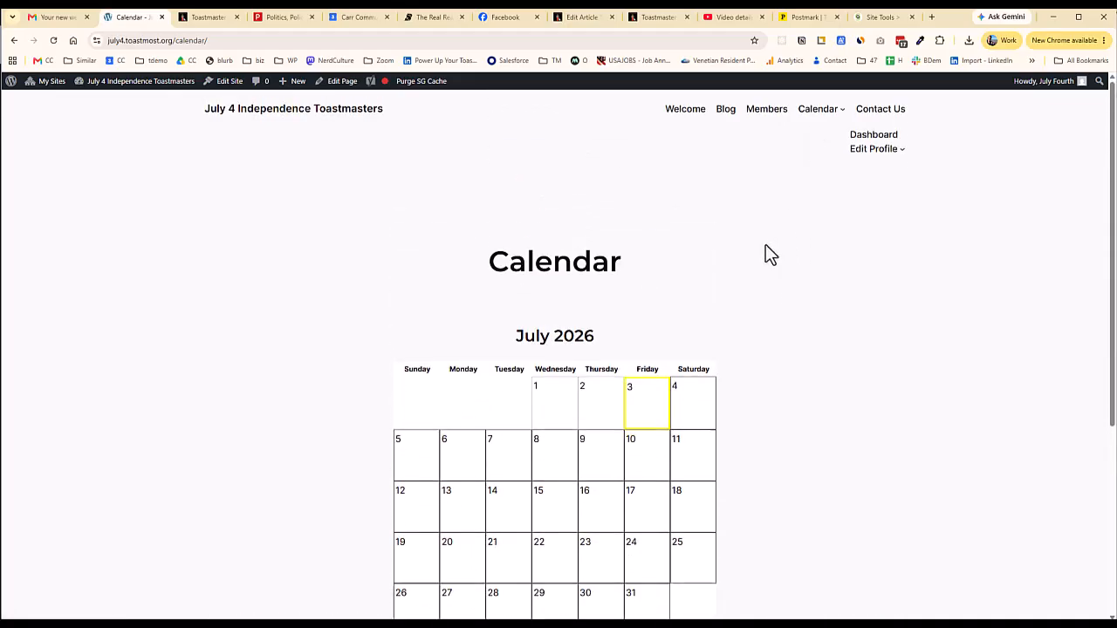
pyautogui.click(676, 120)
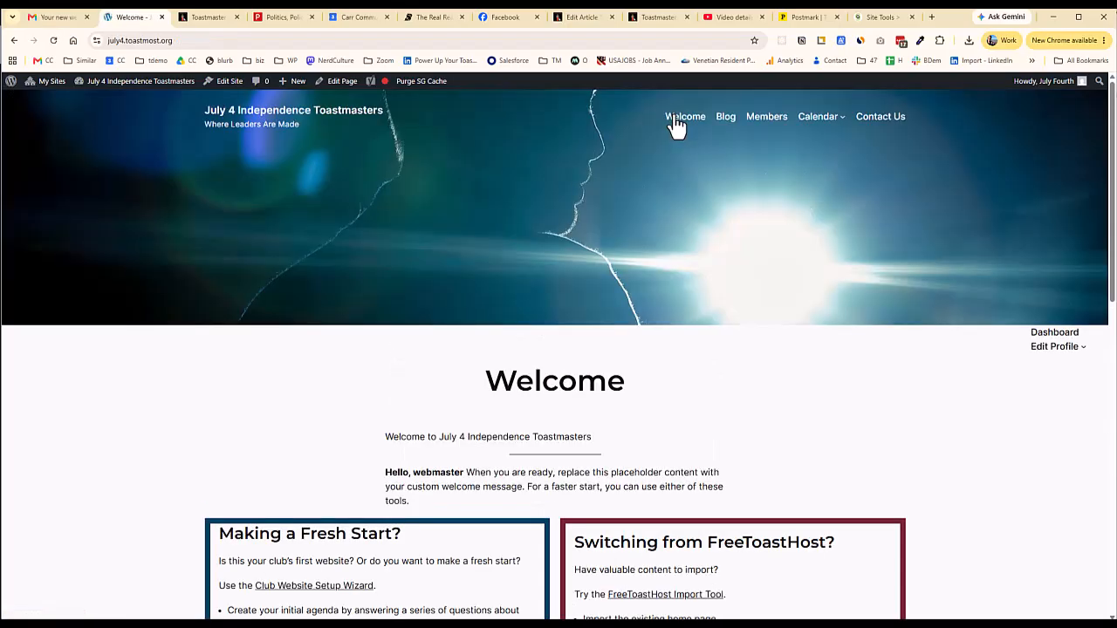
pyautogui.scroll(-2, 631, 212)
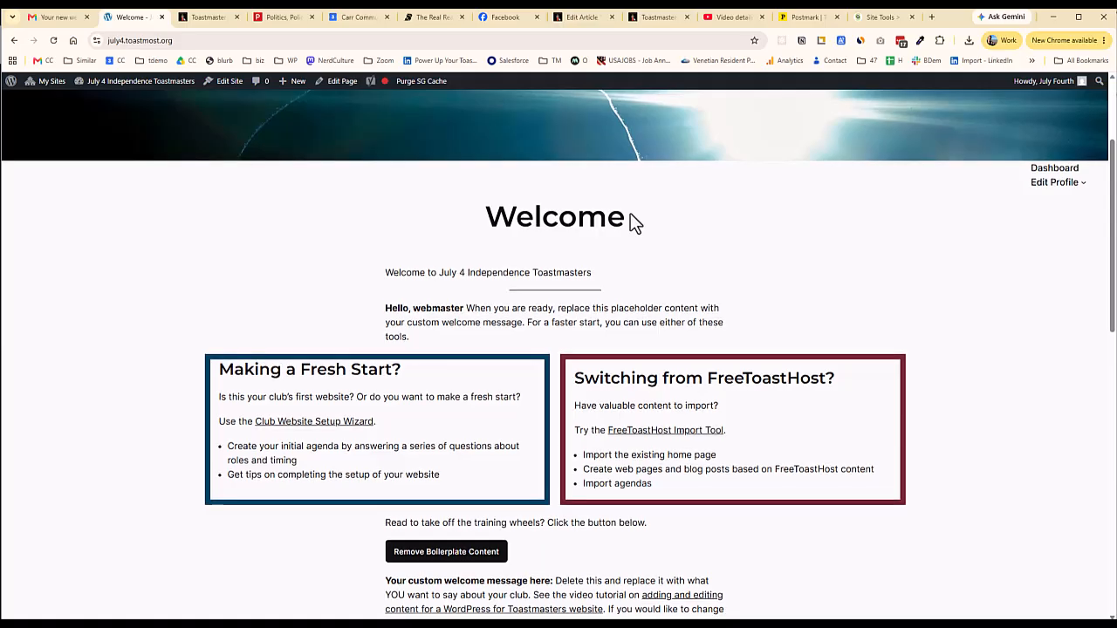
# Open the Setup Wizard, set 2 speakers and evaluators, and place Table Topics after speakers
pyautogui.click(312, 426)
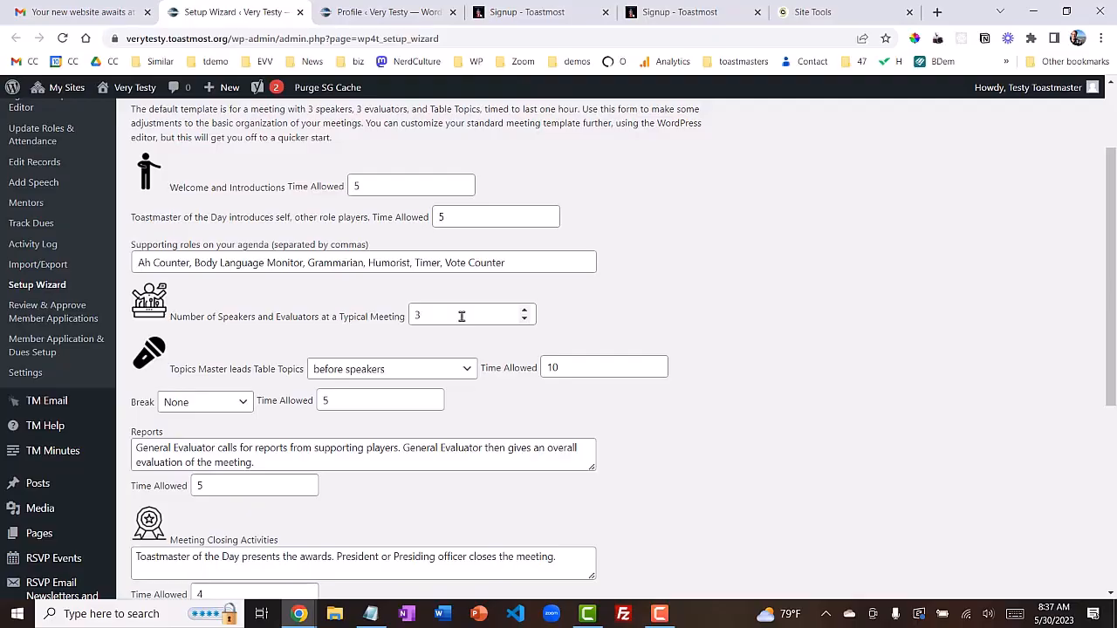
pyautogui.click(524, 320)
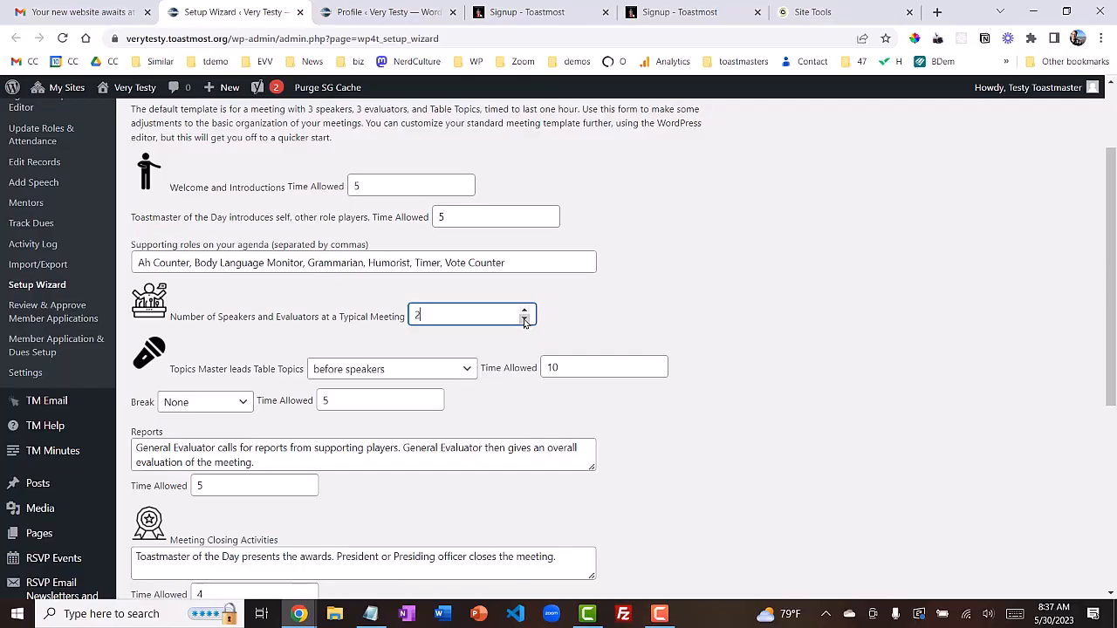
pyautogui.click(468, 374)
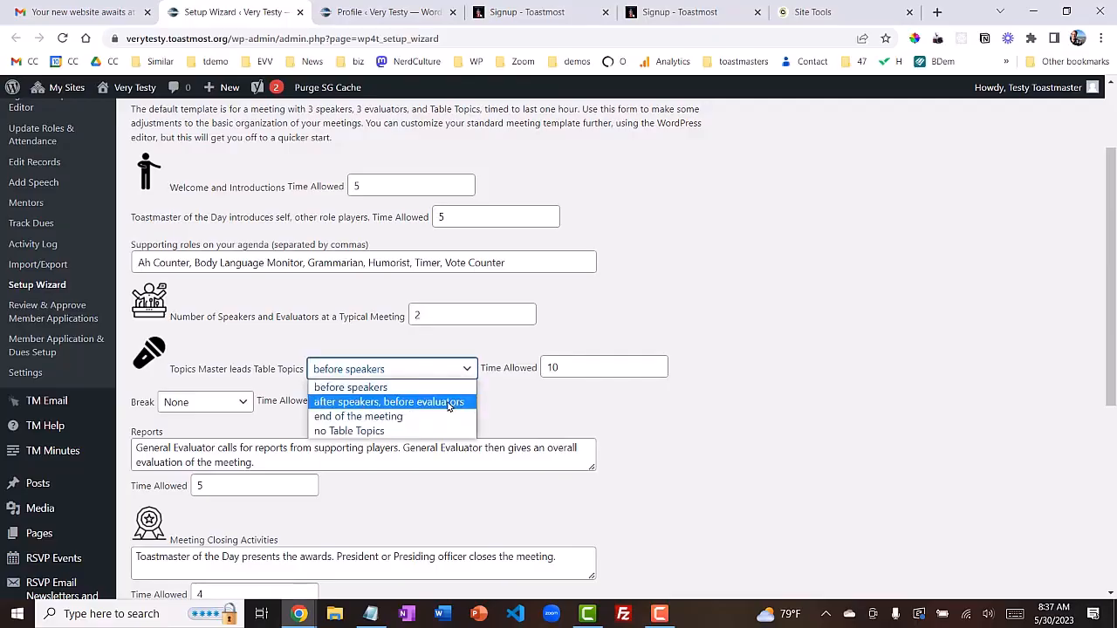
pyautogui.click(448, 403)
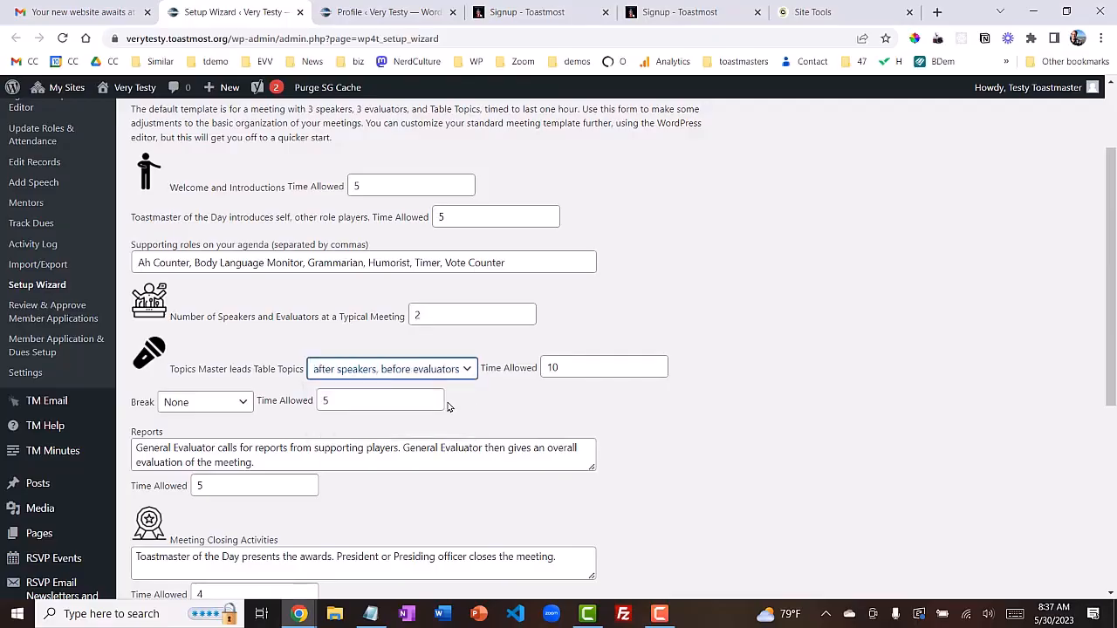
# Change the Table Topics time allowed from 10 to 15 minutes
pyautogui.click(591, 361)
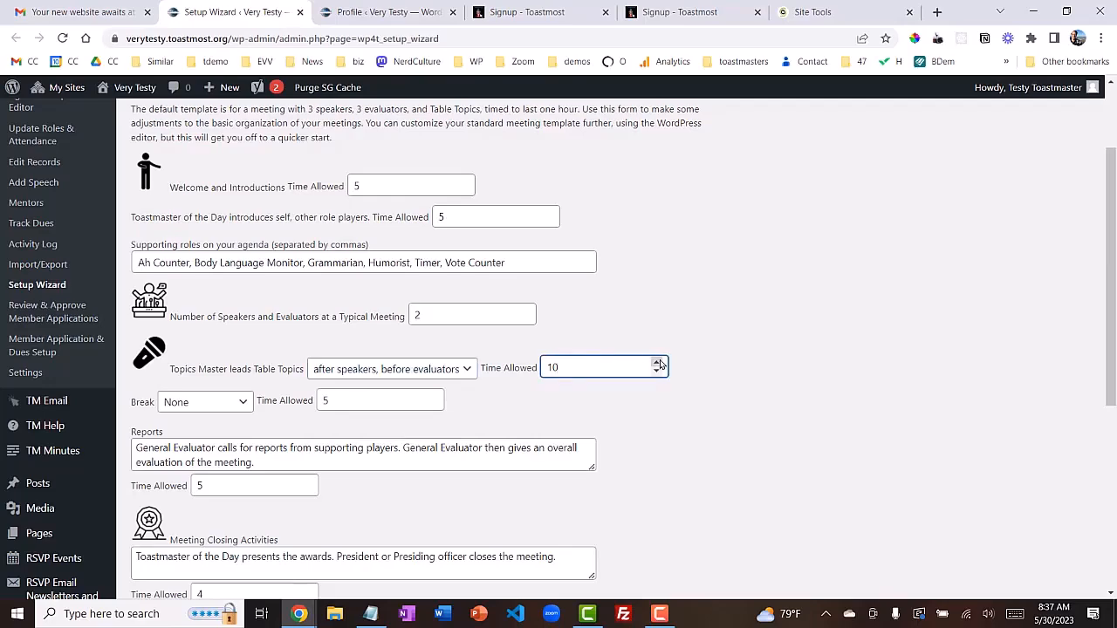
pyautogui.hotkey('shift', 'Left')
pyautogui.write('5')
pyautogui.click(670, 418)
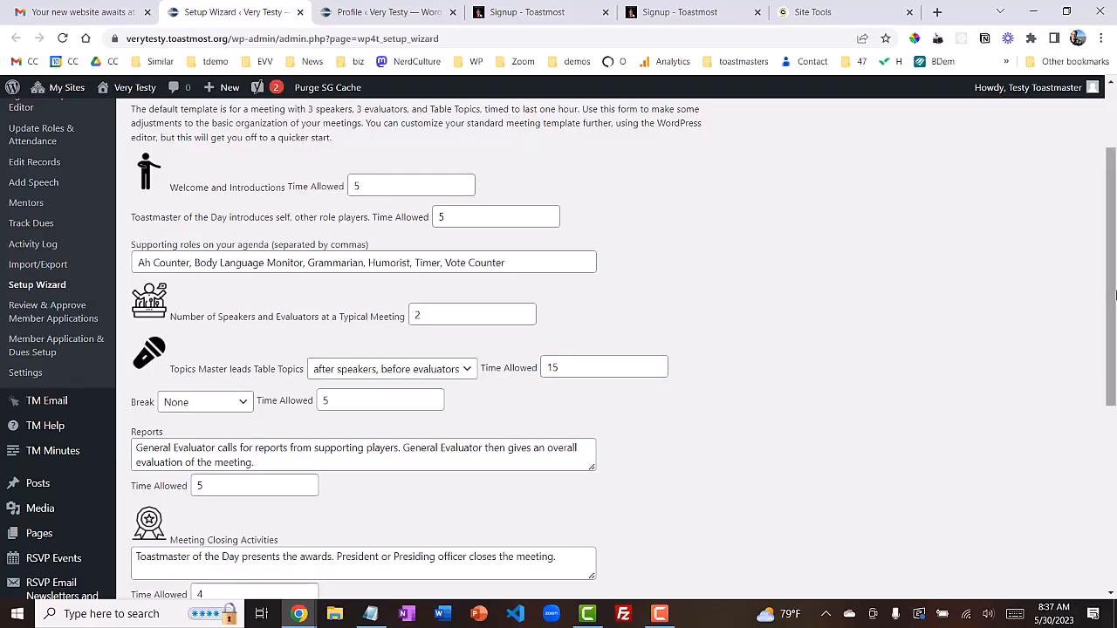
pyautogui.moveTo(1112, 295); pyautogui.dragTo(1101, 472)
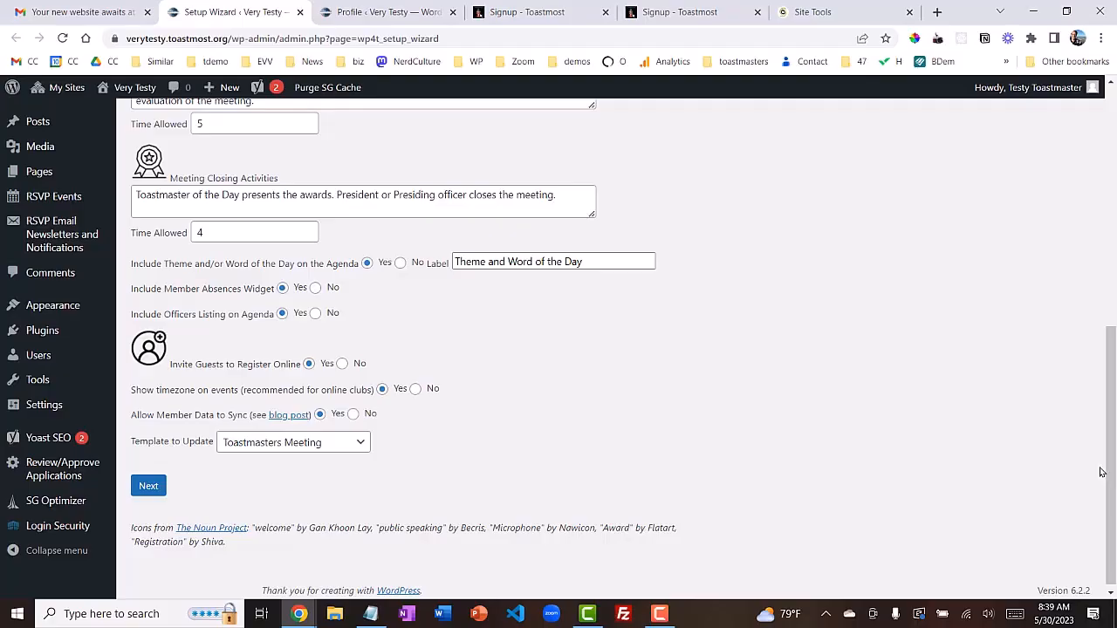
# Save the weekly Thursday meeting options and scroll down to Step 2: User Accounts
pyautogui.click(150, 491)
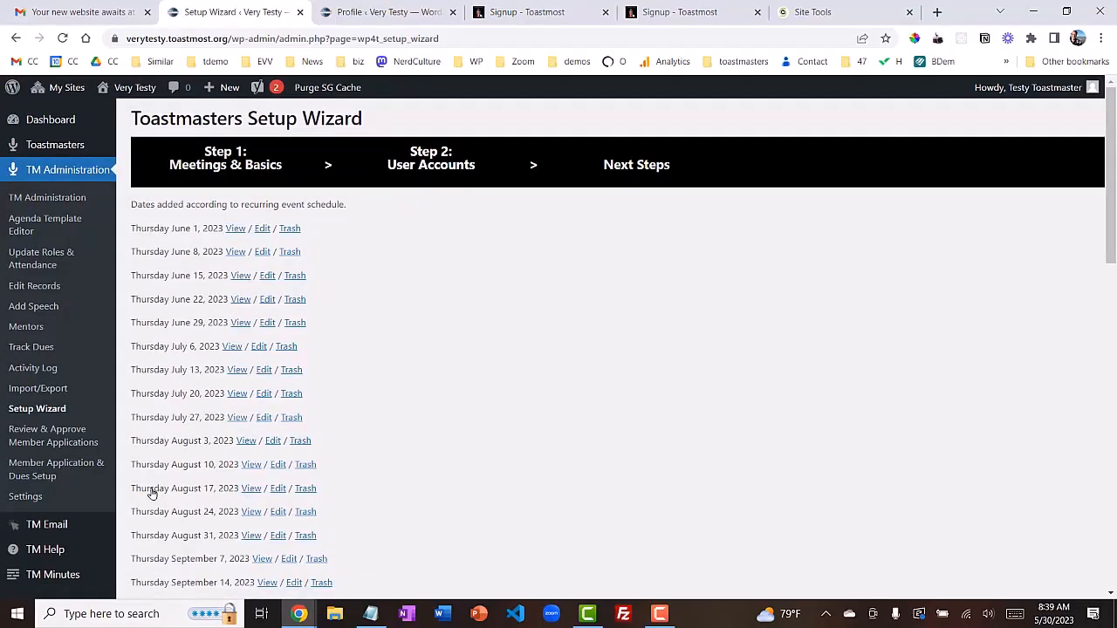
pyautogui.scroll(-5, 150, 493)
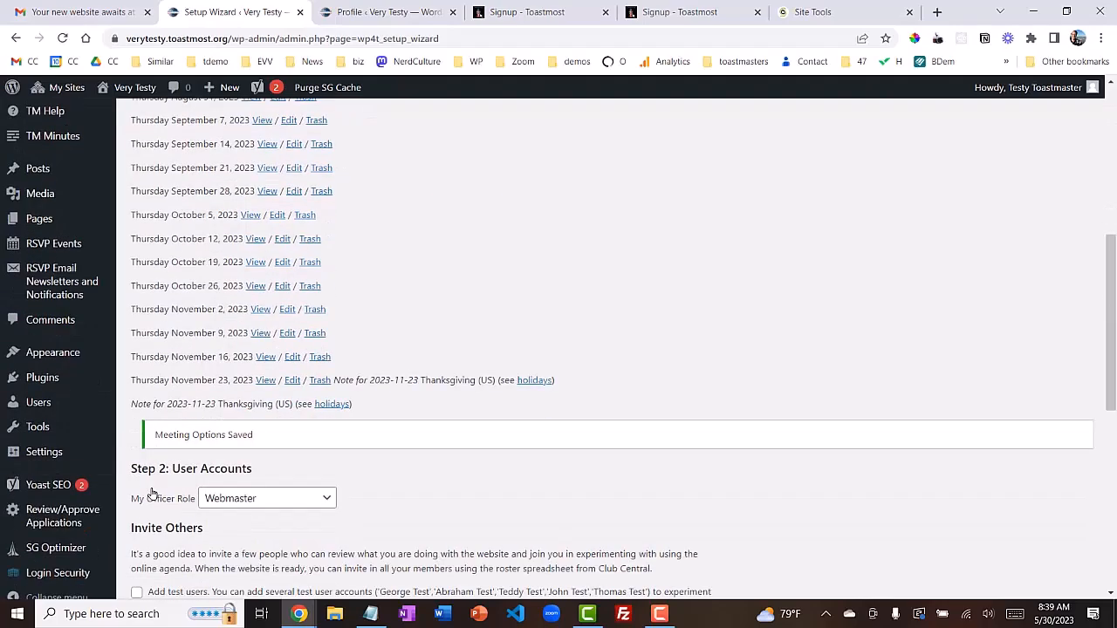
pyautogui.scroll(-3, 150, 493)
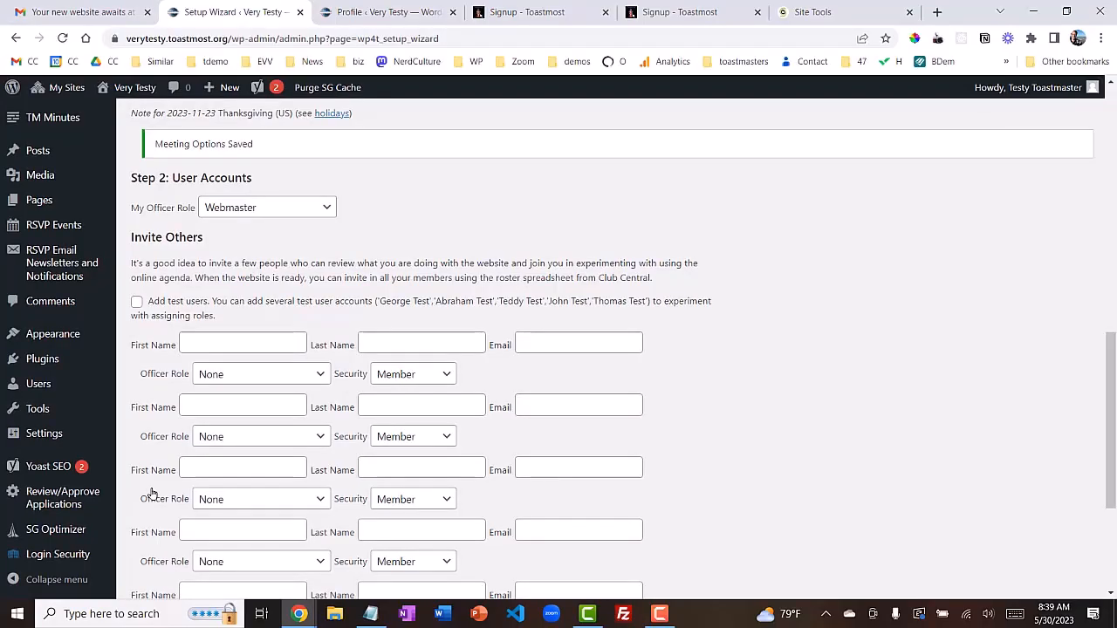
pyautogui.scroll(-1, 152, 494)
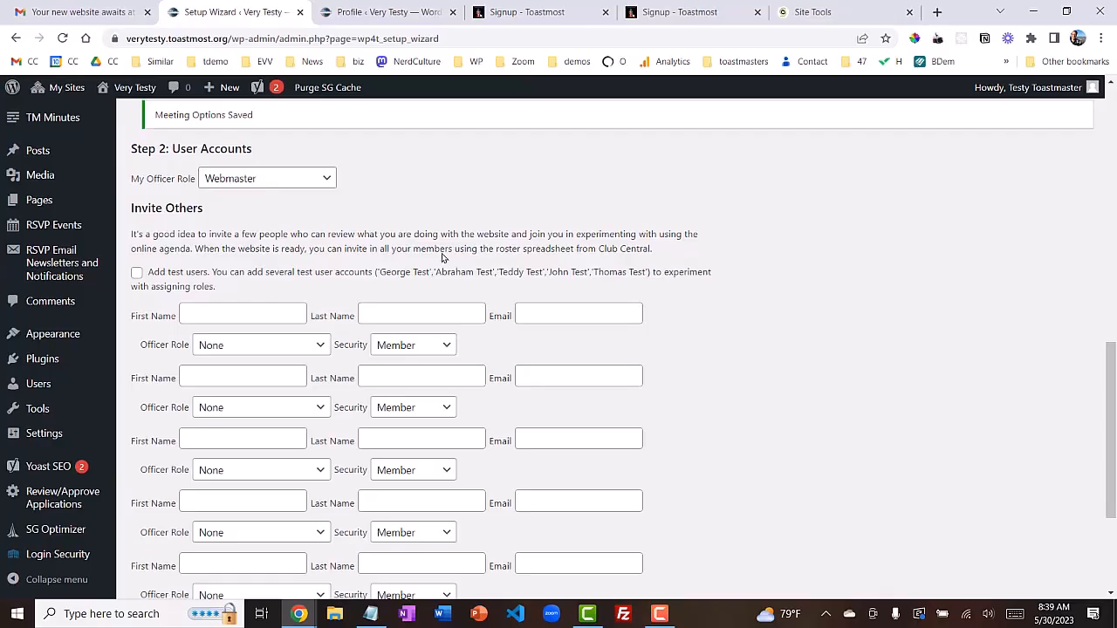
# Make my officer role VP of Public Relations, keep invitees as Member, add test users, and save
pyautogui.click(328, 180)
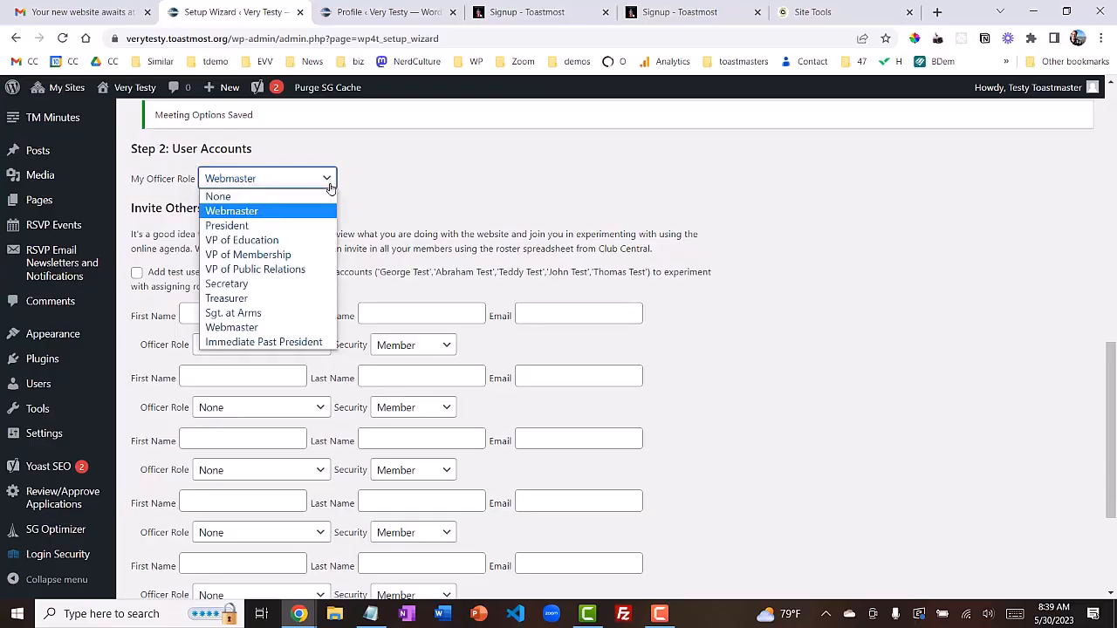
pyautogui.click(316, 269)
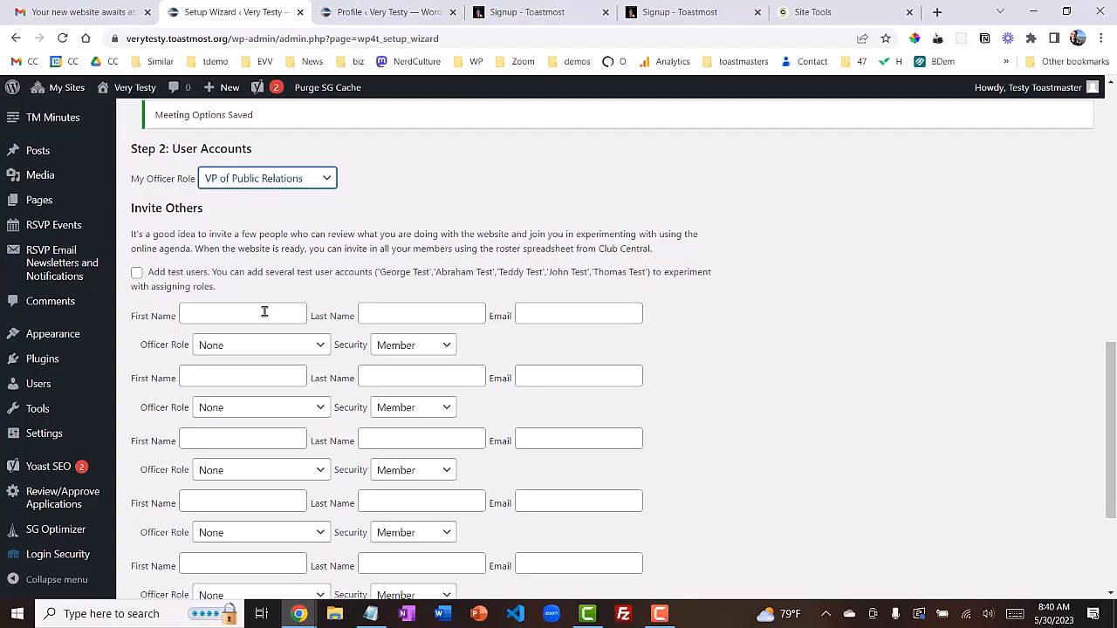
pyautogui.click(449, 348)
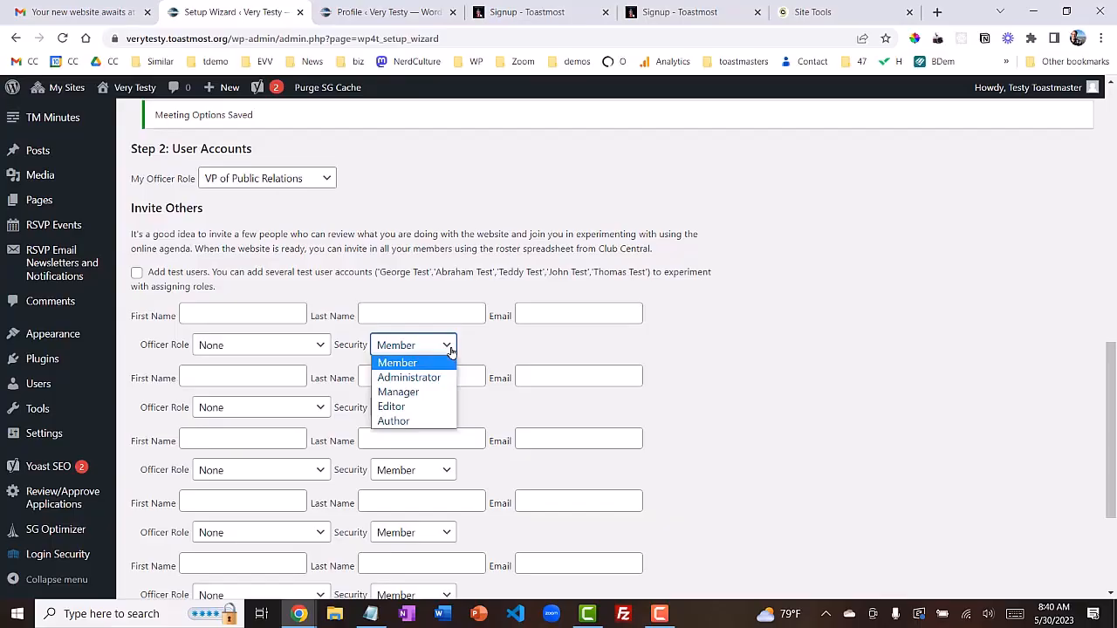
pyautogui.click(766, 282)
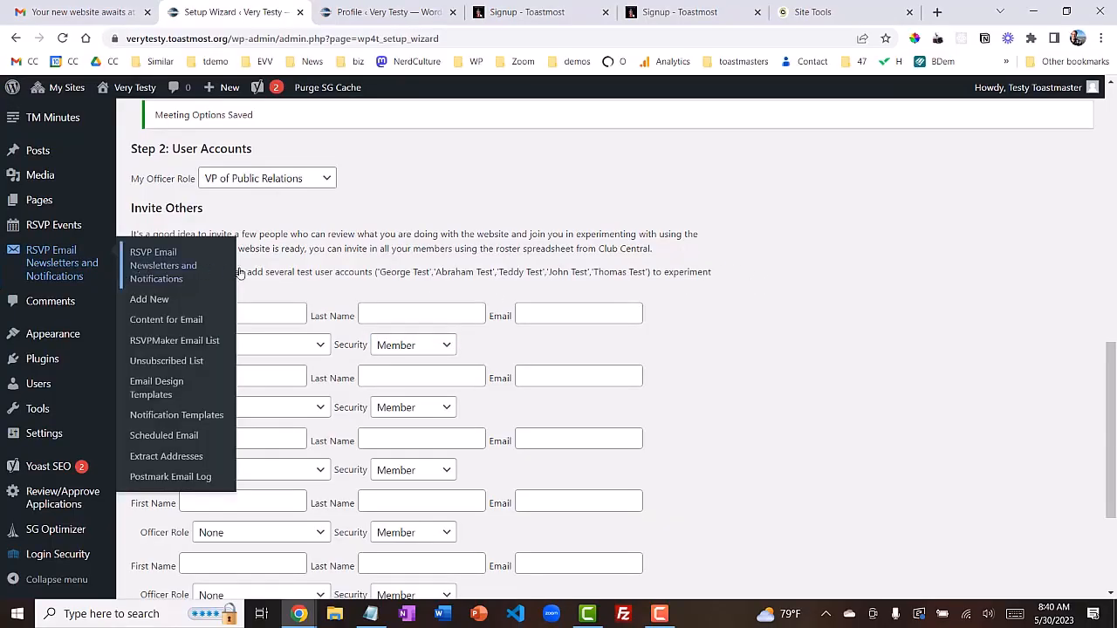
pyautogui.click(136, 273)
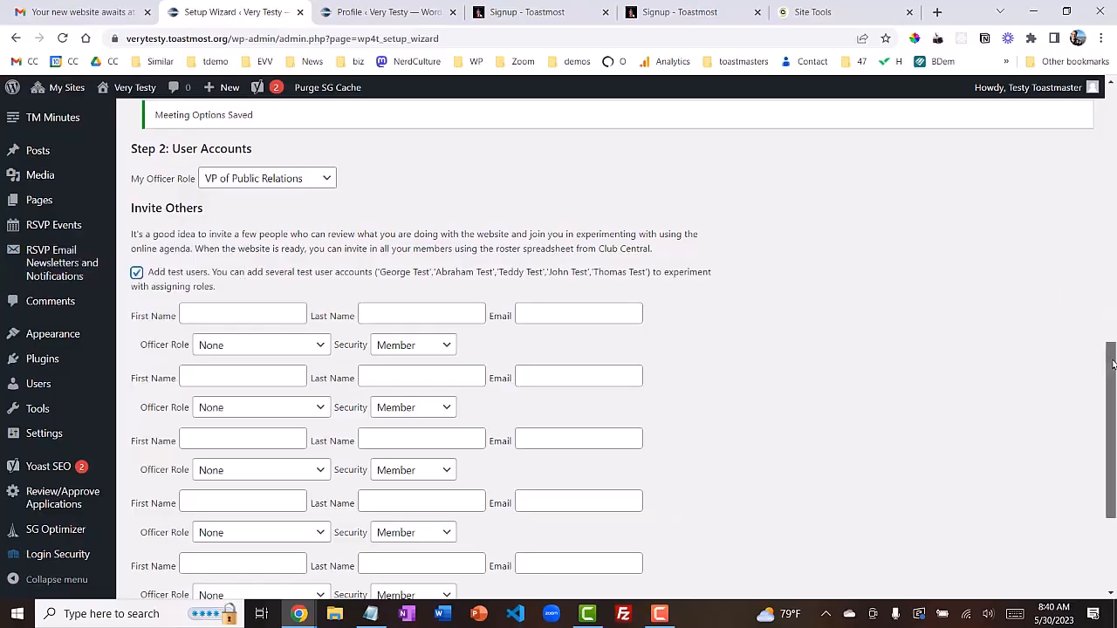
pyautogui.moveTo(1113, 365); pyautogui.dragTo(1104, 464)
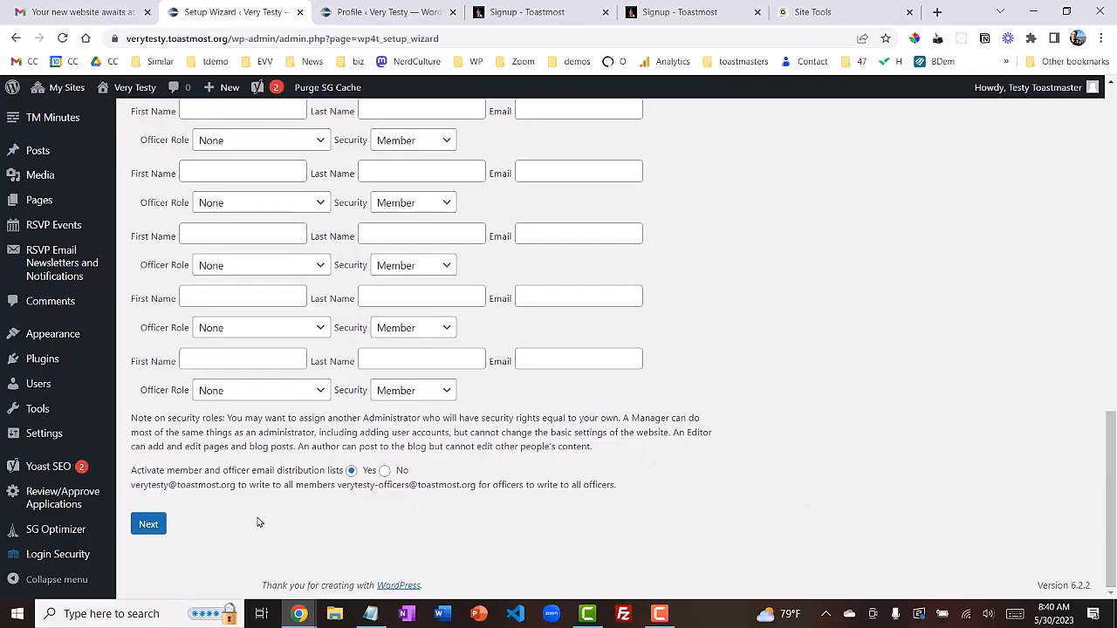
pyautogui.click(150, 527)
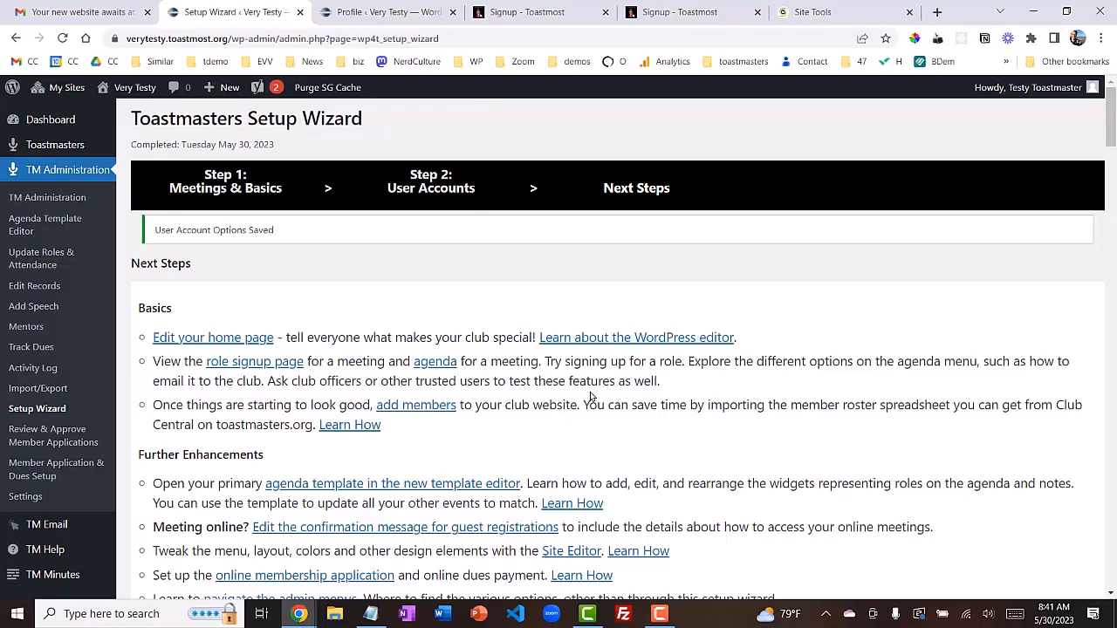
# Open the Add Members page and scroll to its Toastmasters.org spreadsheet batch import section
pyautogui.click(417, 405)
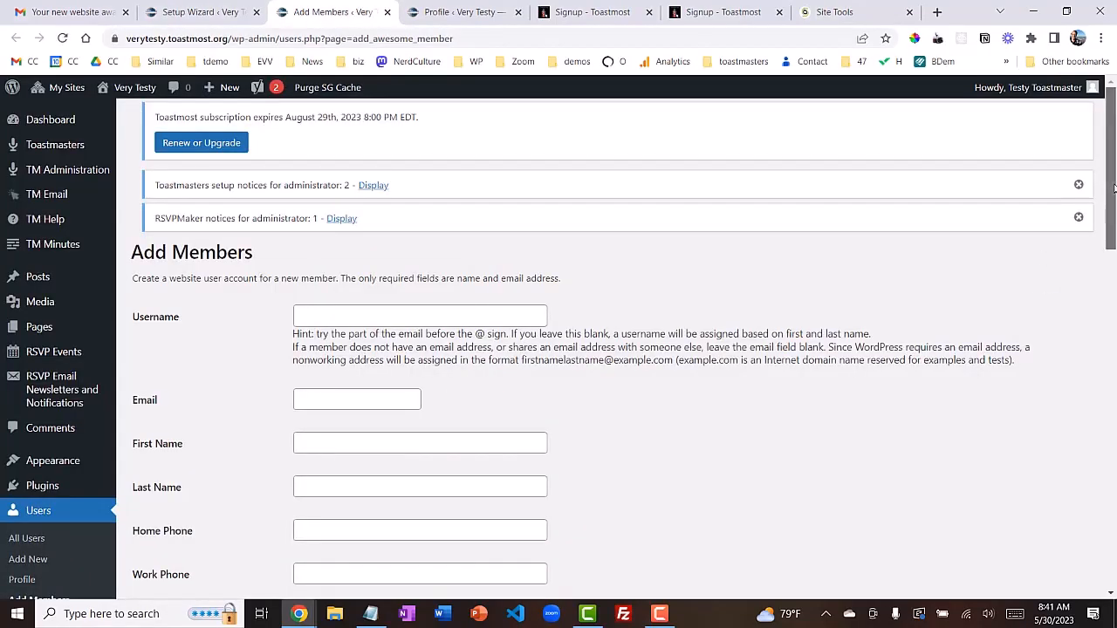
pyautogui.moveTo(1113, 187); pyautogui.dragTo(1114, 233)
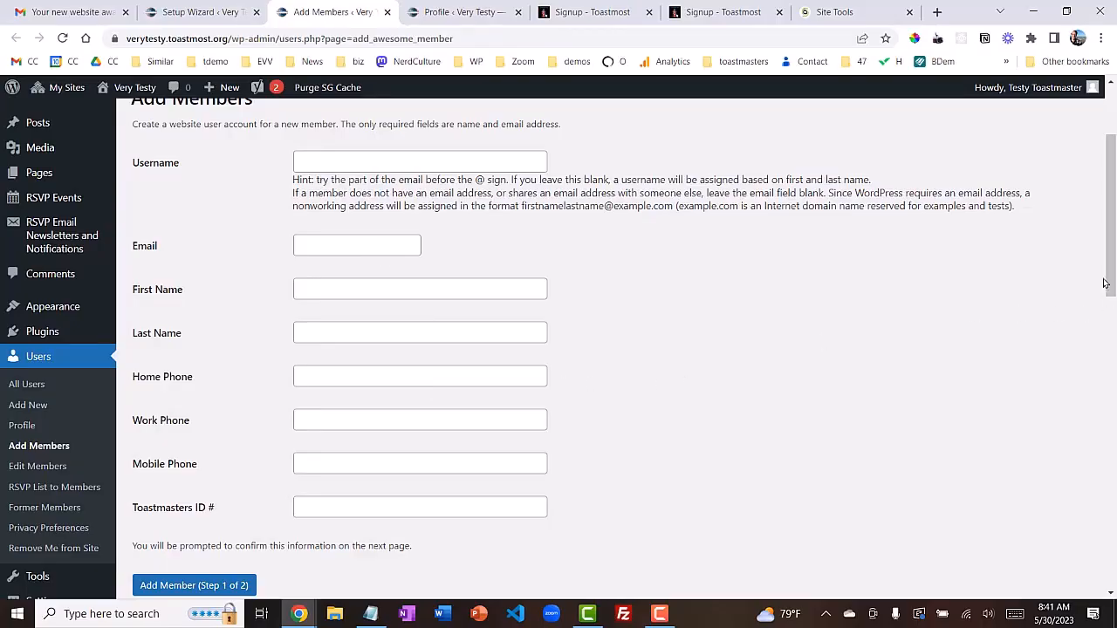
pyautogui.moveTo(1112, 262); pyautogui.dragTo(1114, 455)
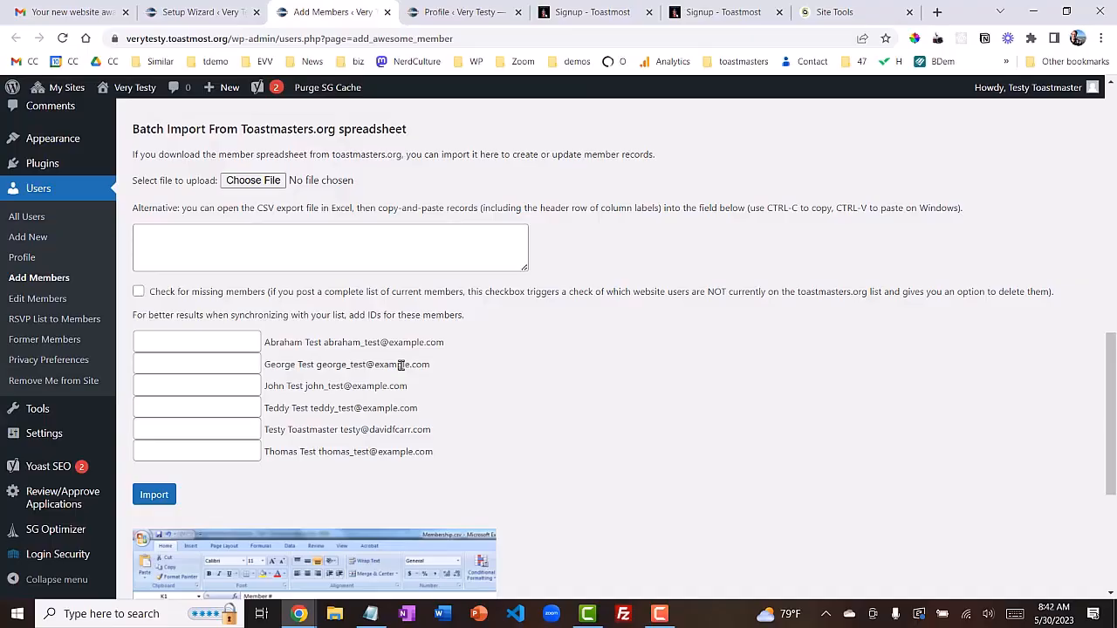
pyautogui.click(659, 614)
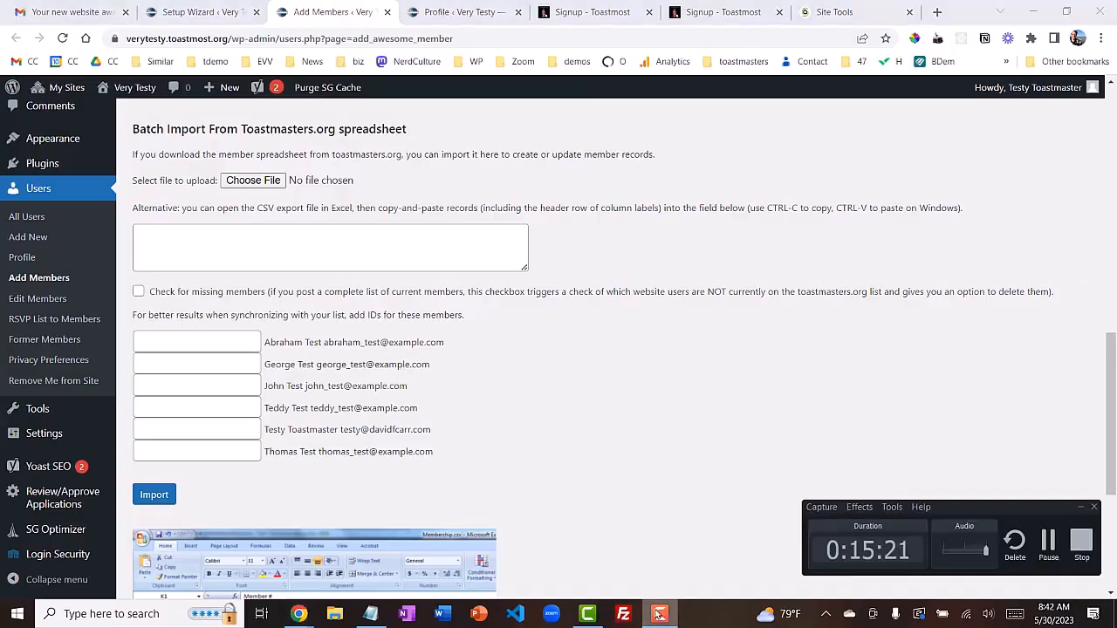
# Export the roster from Club Central's Membership Management as Club-Membership20230530.csv, then close Excel
pyautogui.click(1048, 543)
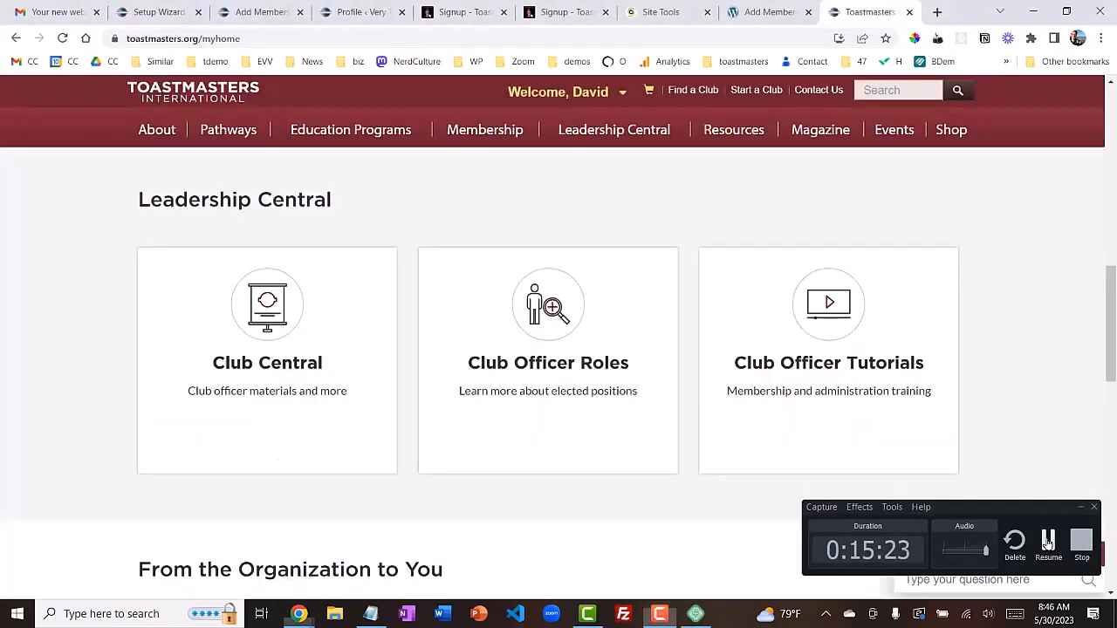
pyautogui.click(273, 347)
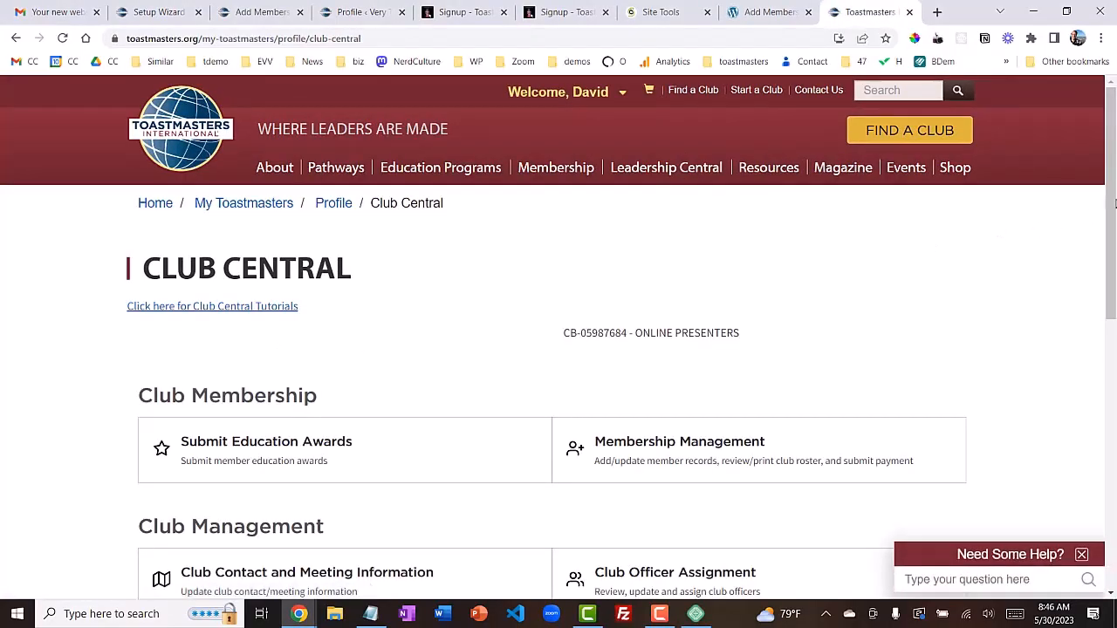
pyautogui.moveTo(1114, 172); pyautogui.dragTo(1113, 191)
pyautogui.click(672, 366)
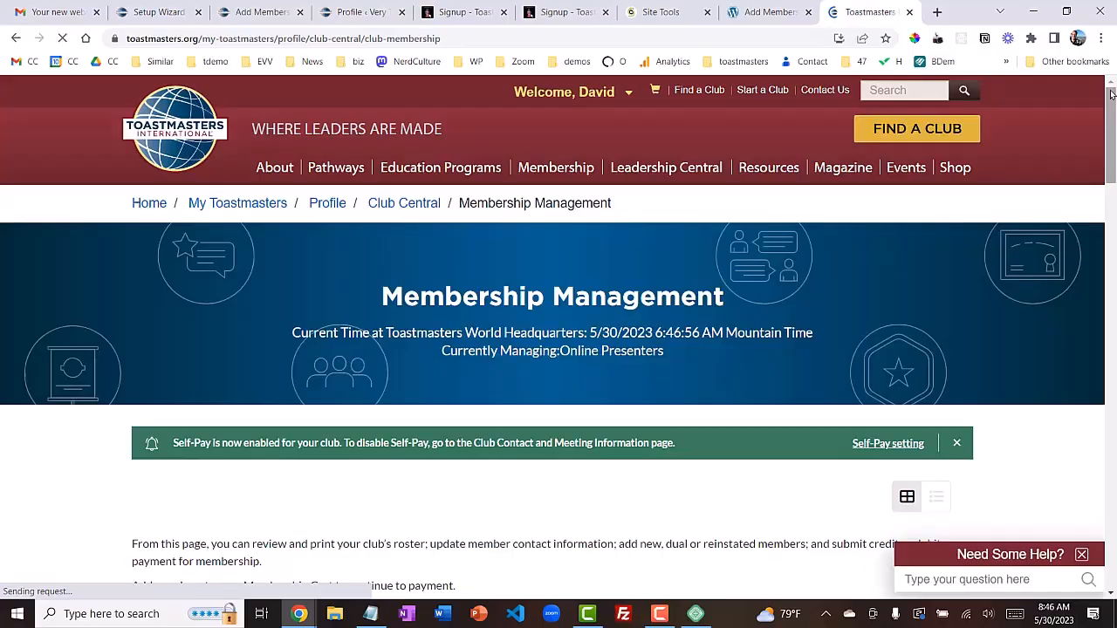
pyautogui.moveTo(1111, 93); pyautogui.dragTo(1114, 181)
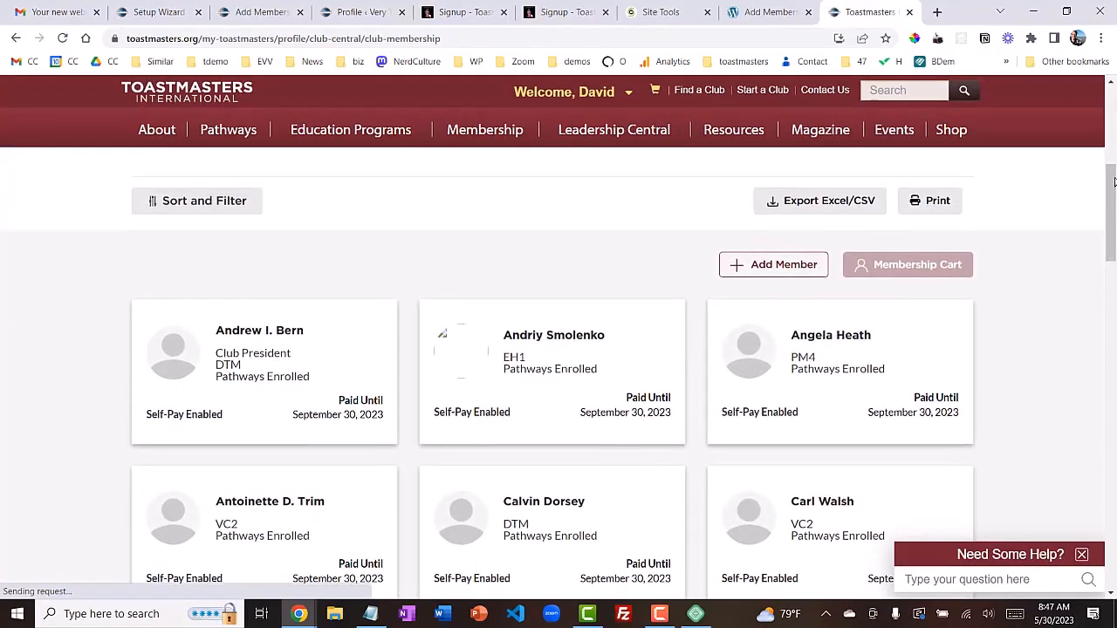
pyautogui.click(829, 206)
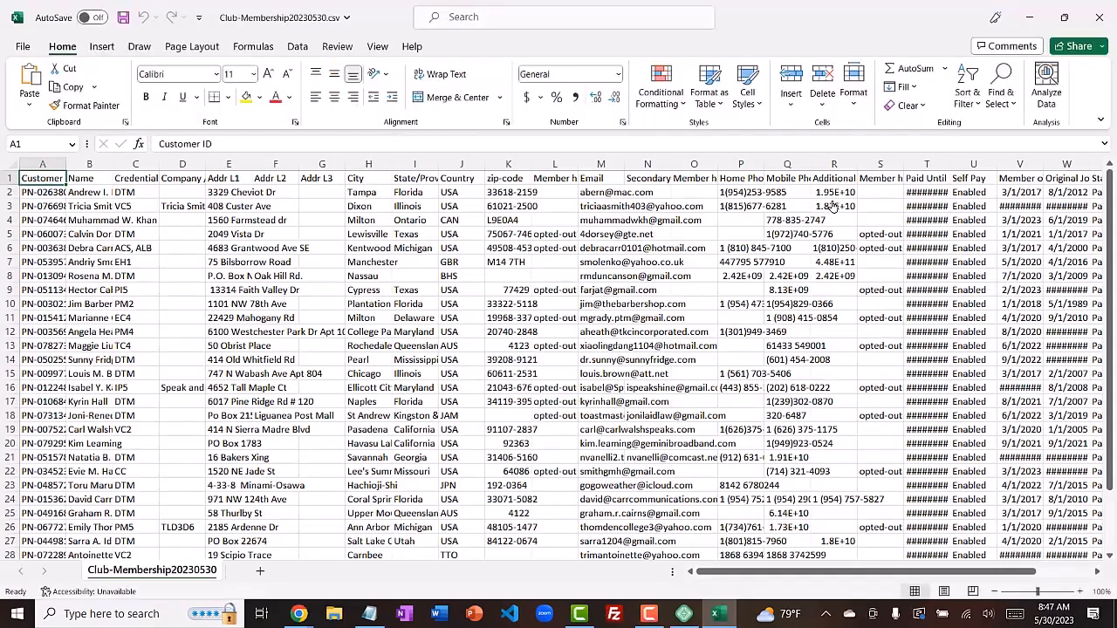
pyautogui.click(1101, 18)
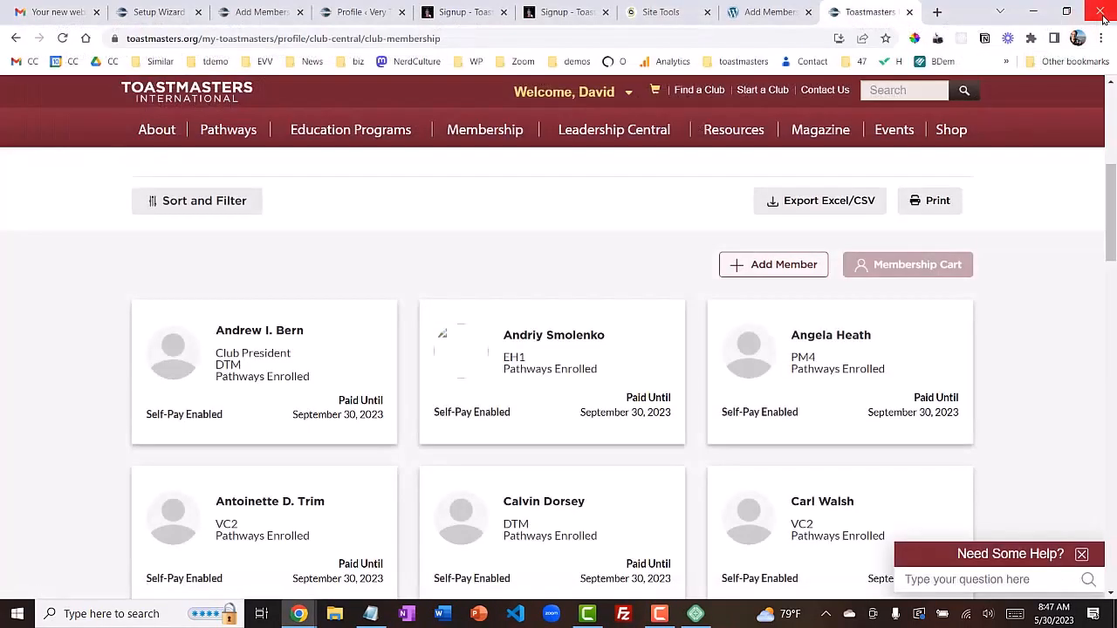
# Attach Club-Membership20230530.csv from Downloads to the Add Members batch import form
pyautogui.click(771, 12)
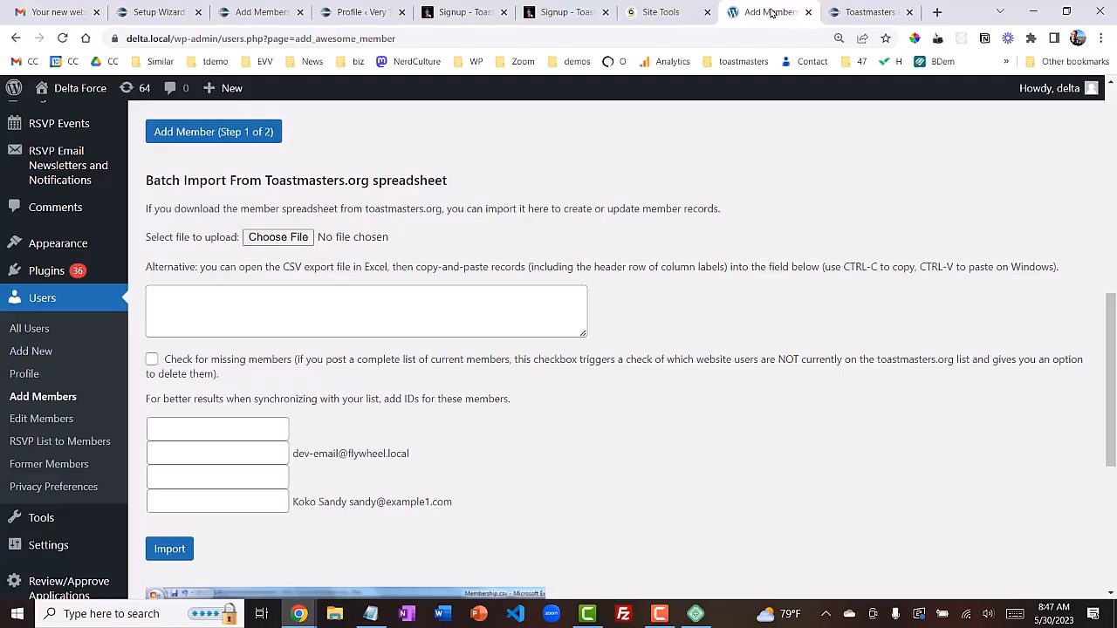
pyautogui.click(278, 237)
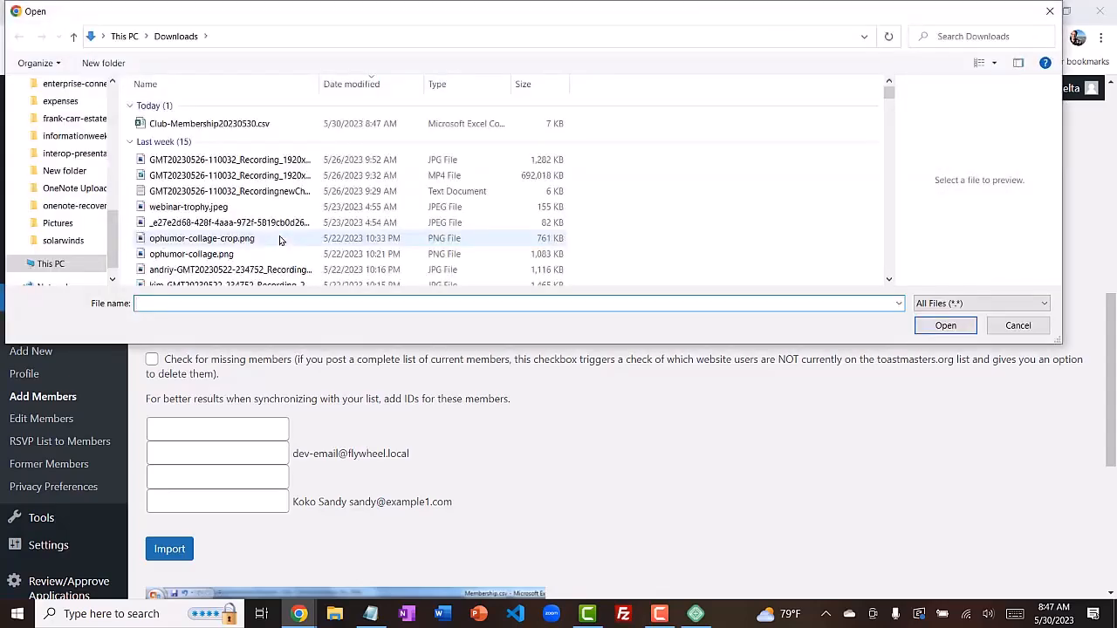
pyautogui.click(253, 125)
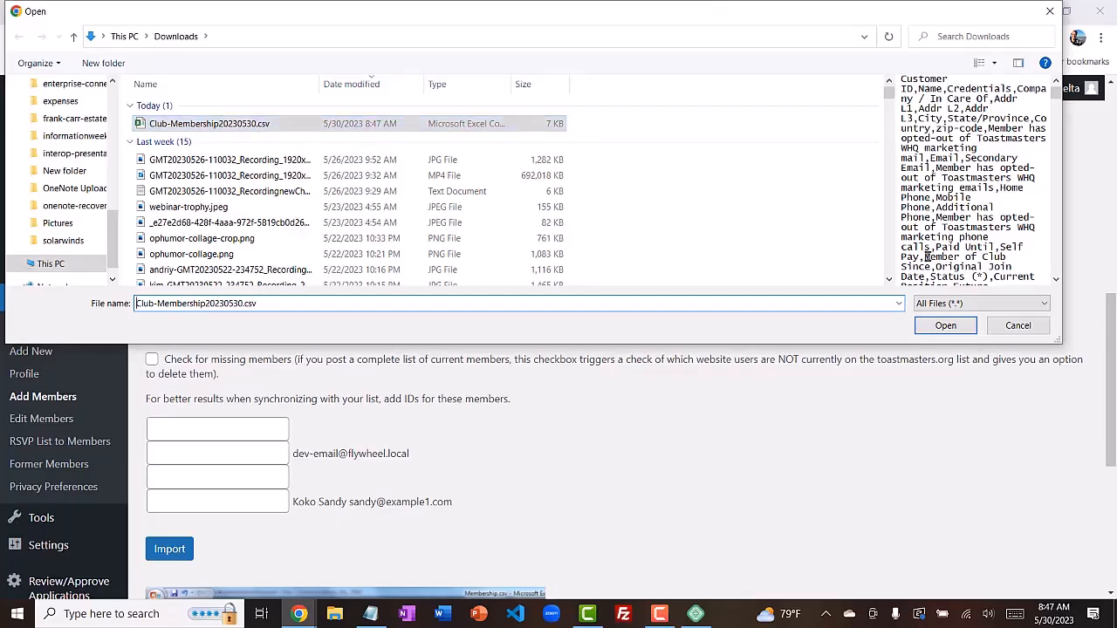
pyautogui.click(946, 326)
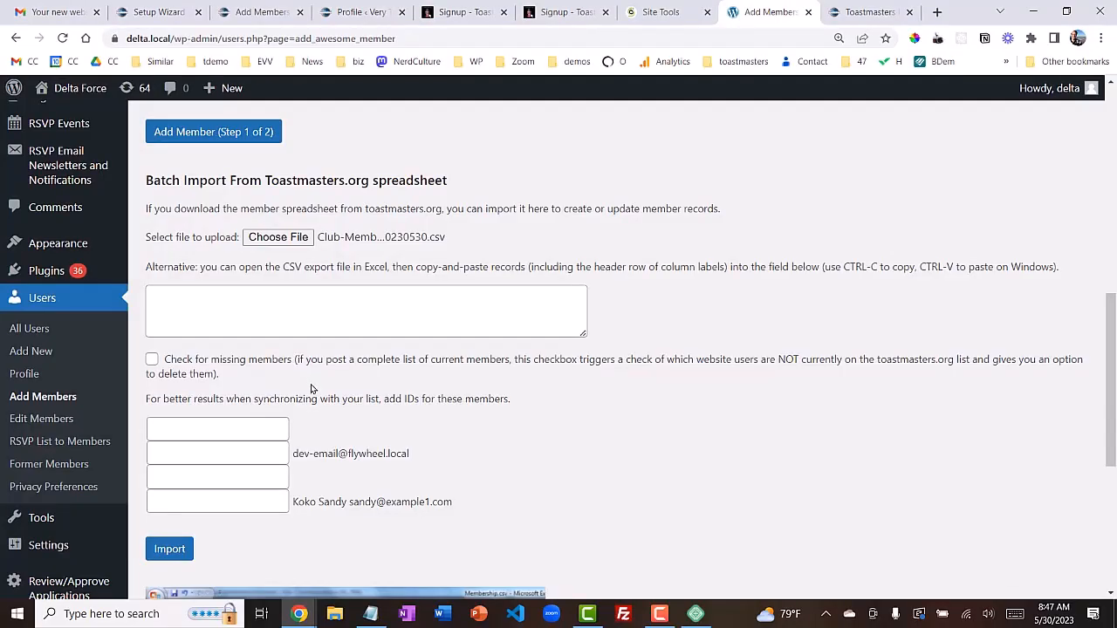
# Import the roster spreadsheet, review the verification list, and confirm adding the new members
pyautogui.click(172, 550)
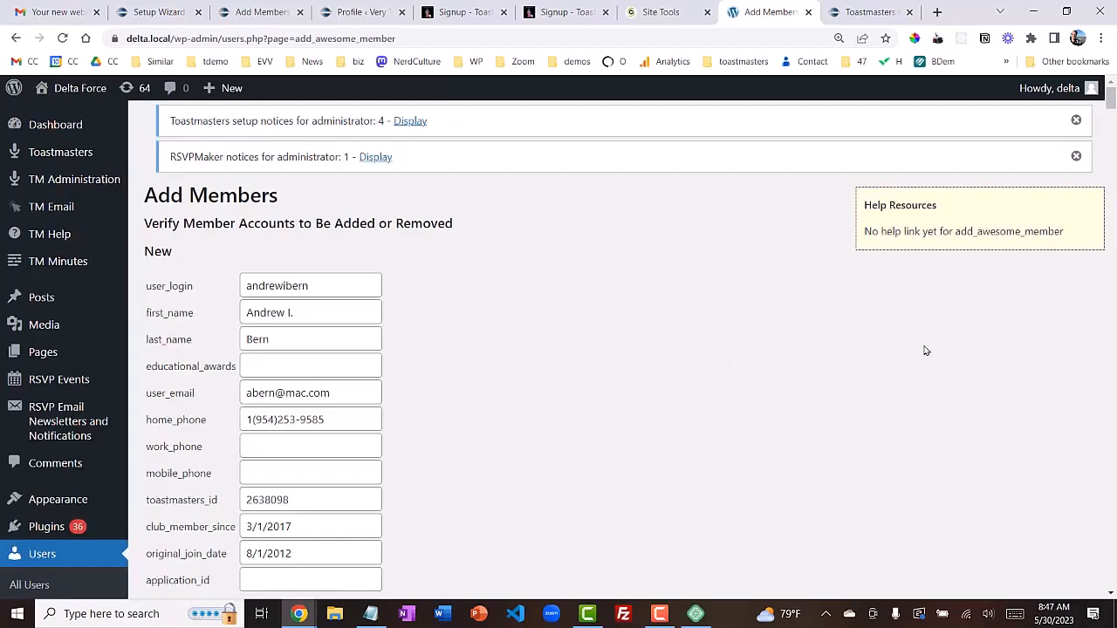
pyautogui.moveTo(1110, 105); pyautogui.dragTo(1105, 529)
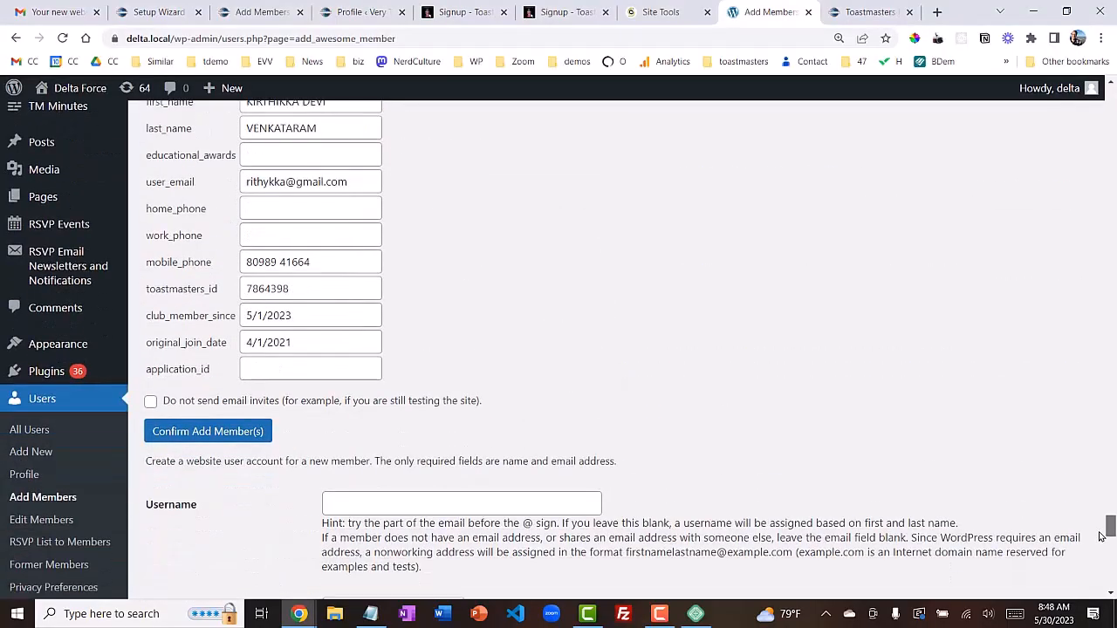
pyautogui.click(241, 436)
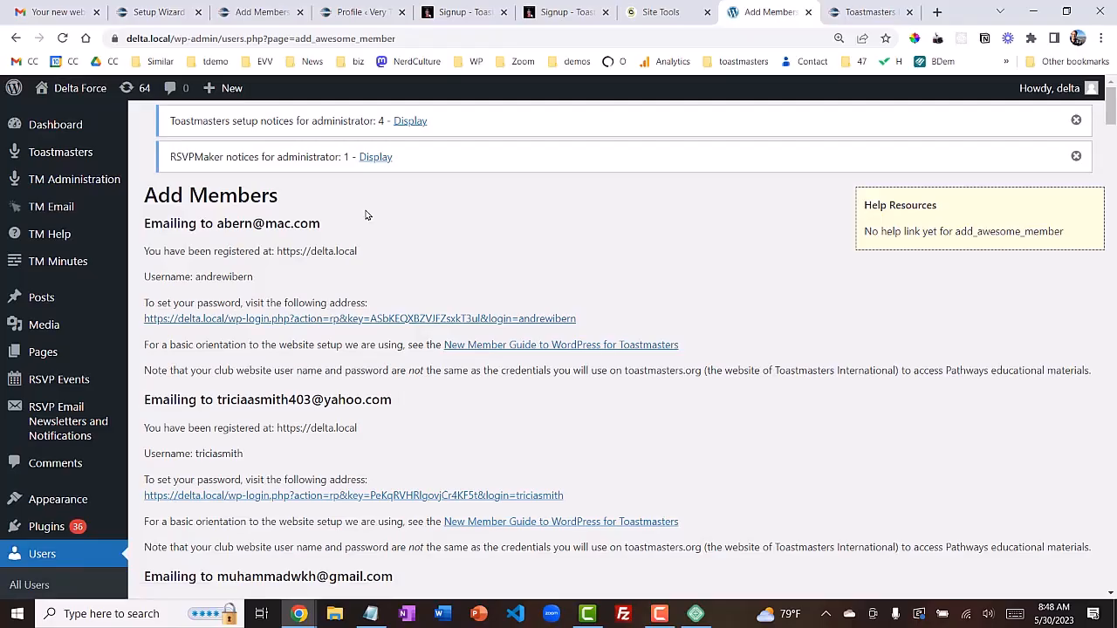
# Follow the first new member's password-reset link to the Reset Password page
pyautogui.click(293, 321)
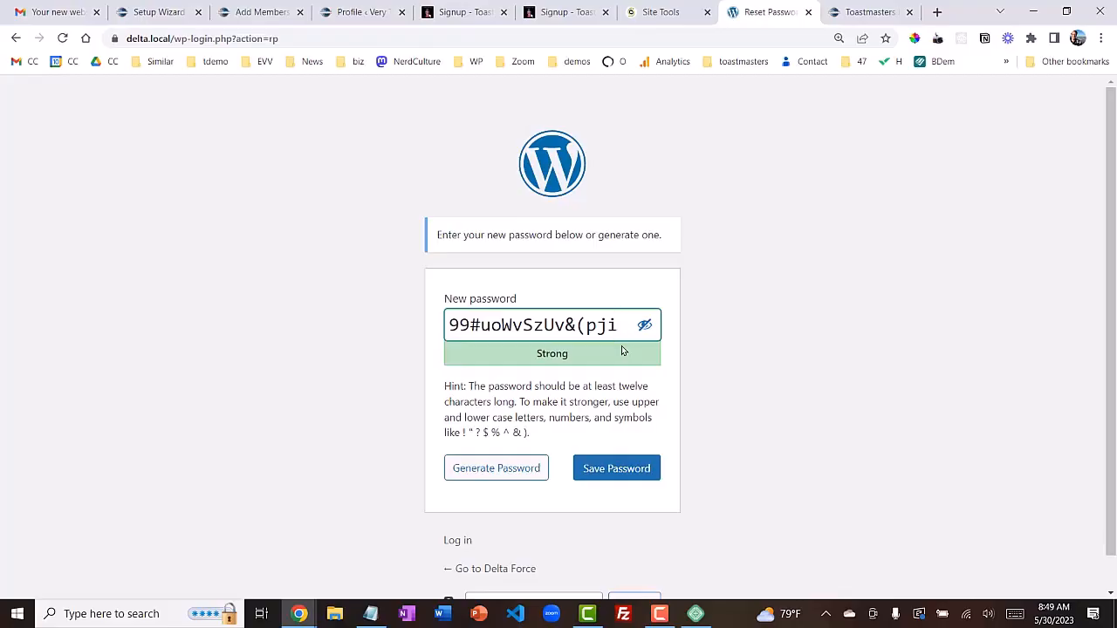
# Edit the generated password into a memorable strong password and save it
pyautogui.hotkey('shift', 'Left')
pyautogui.hotkey('shift', 'Left')
pyautogui.hotkey('shift', 'Left')
pyautogui.hotkey('shift', 'Left')
pyautogui.hotkey('shift', 'Left')
pyautogui.hotkey('shift', 'Left')
pyautogui.hotkey('shift', 'Left')
pyautogui.hotkey('shift', 'Left')
pyautogui.hotkey('shift', 'Left')
pyautogui.hotkey('shift', 'Left')
pyautogui.hotkey('shift', 'Left')
pyautogui.hotkey('shift', 'Left')
pyautogui.hotkey('shift', 'Left')
pyautogui.hotkey('shift', 'Left')
pyautogui.hotkey('shift', 'Left')
pyautogui.hotkey('shift', 'Left')
pyautogui.press('Left')
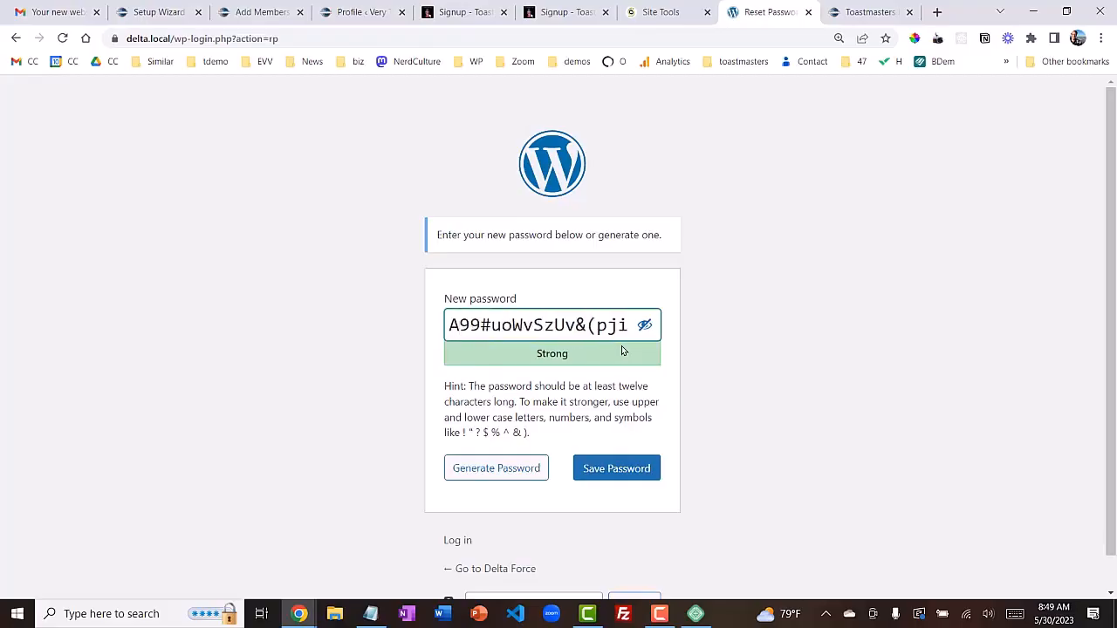
pyautogui.hotkey('shift', 'Right')
pyautogui.hotkey('shift', 'Right')
pyautogui.hotkey('shift', 'Right')
pyautogui.hotkey('shift', 'Right')
pyautogui.hotkey('shift', 'Right')
pyautogui.hotkey('shift', 'Right')
pyautogui.hotkey('shift', 'Right')
pyautogui.hotkey('shift', 'Right')
pyautogui.hotkey('shift', 'Right')
pyautogui.hotkey('shift', 'Right')
pyautogui.hotkey('shift', 'Right')
pyautogui.hotkey('shift', 'Right')
pyautogui.hotkey('shift', 'Right')
pyautogui.hotkey('shift', 'Right')
pyautogui.hotkey('shift', 'Right')
pyautogui.hotkey('shift', 'Right')
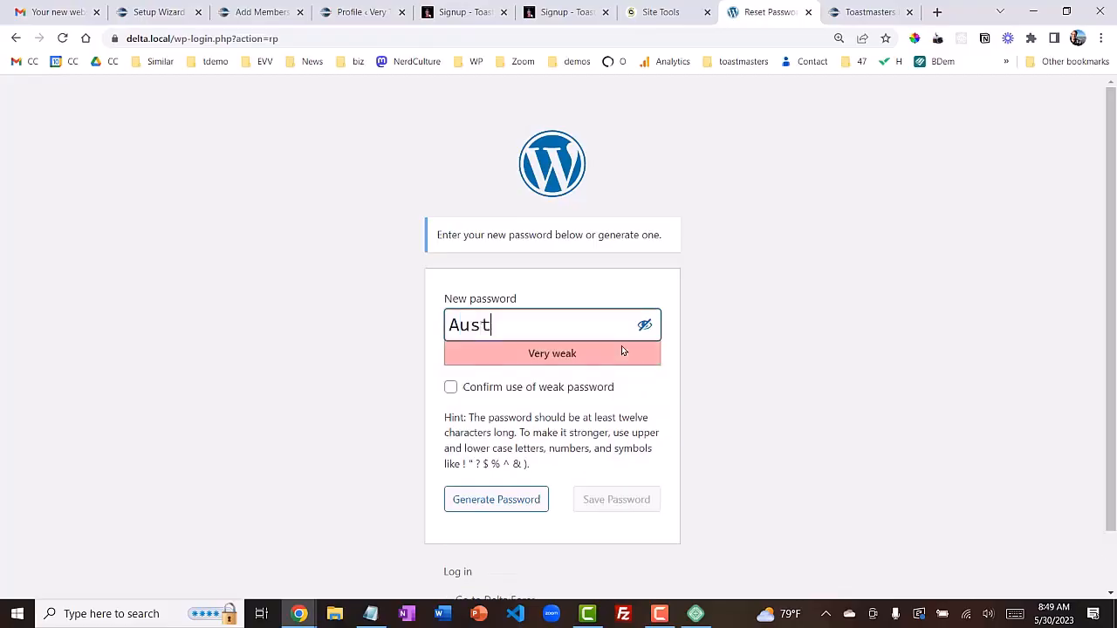
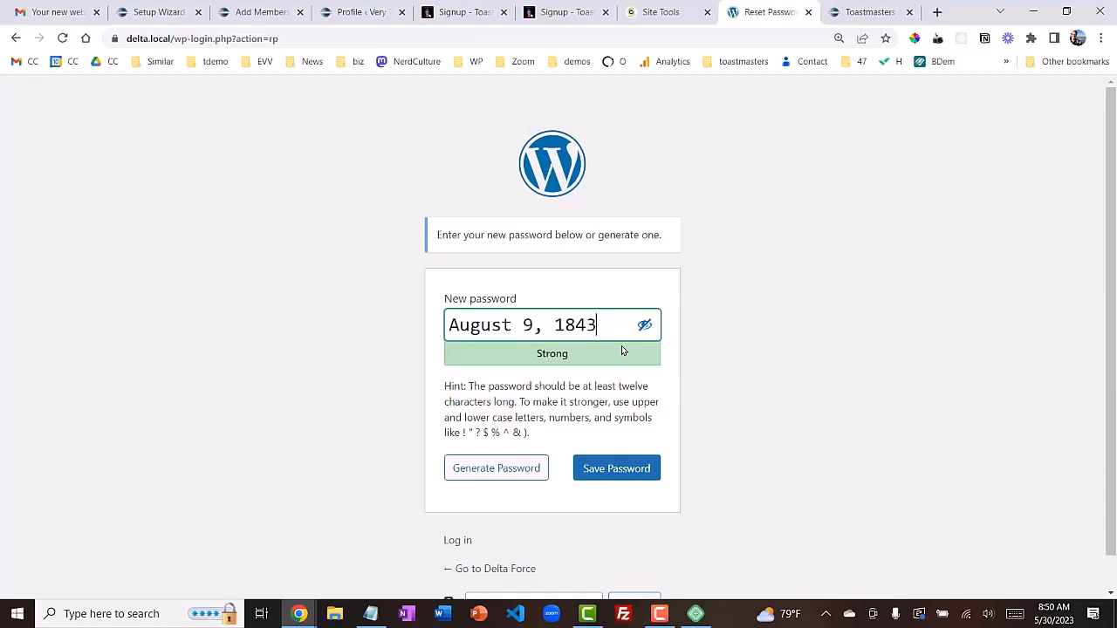
pyautogui.click(616, 470)
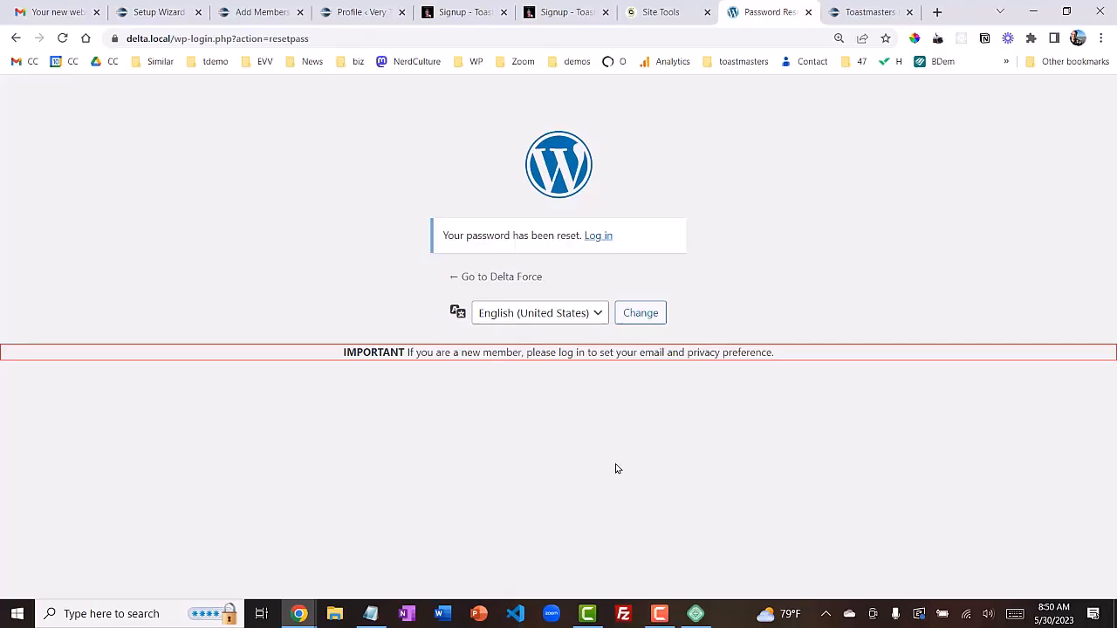
# Close the Delta login tab and visit the Very Testy site from the Setup Wizard's admin bar
pyautogui.click(599, 241)
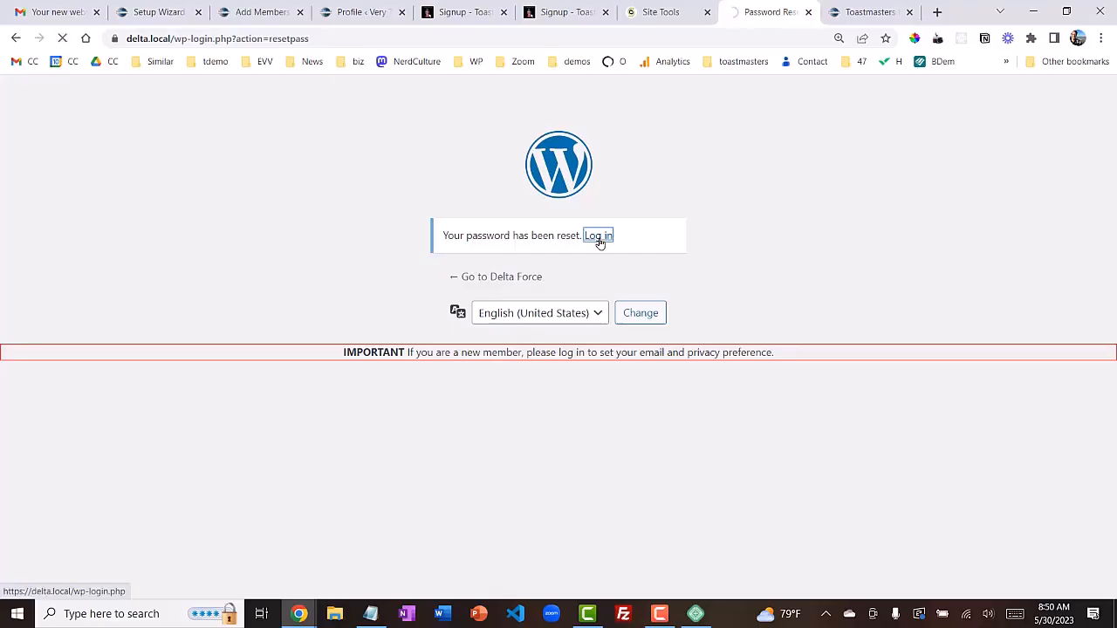
pyautogui.click(809, 12)
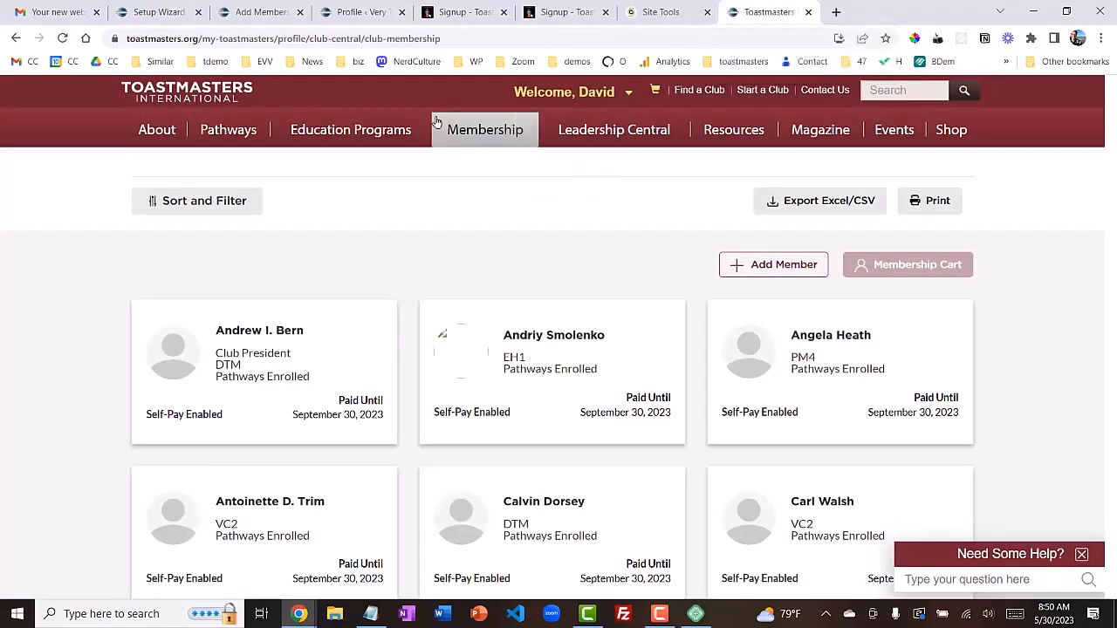
pyautogui.click(406, 14)
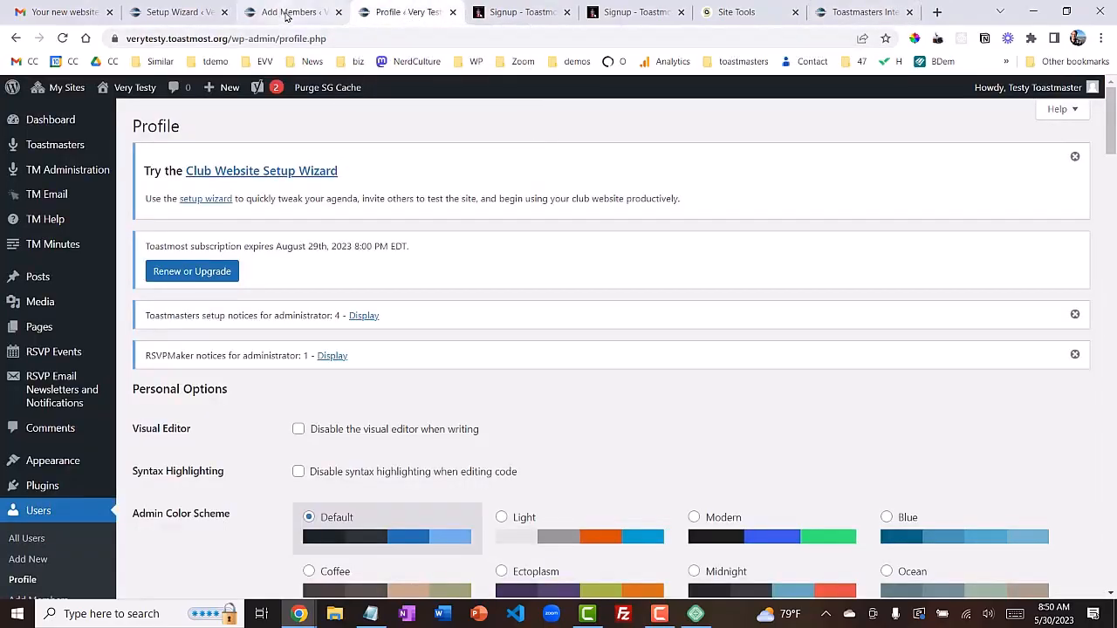
pyautogui.click(179, 14)
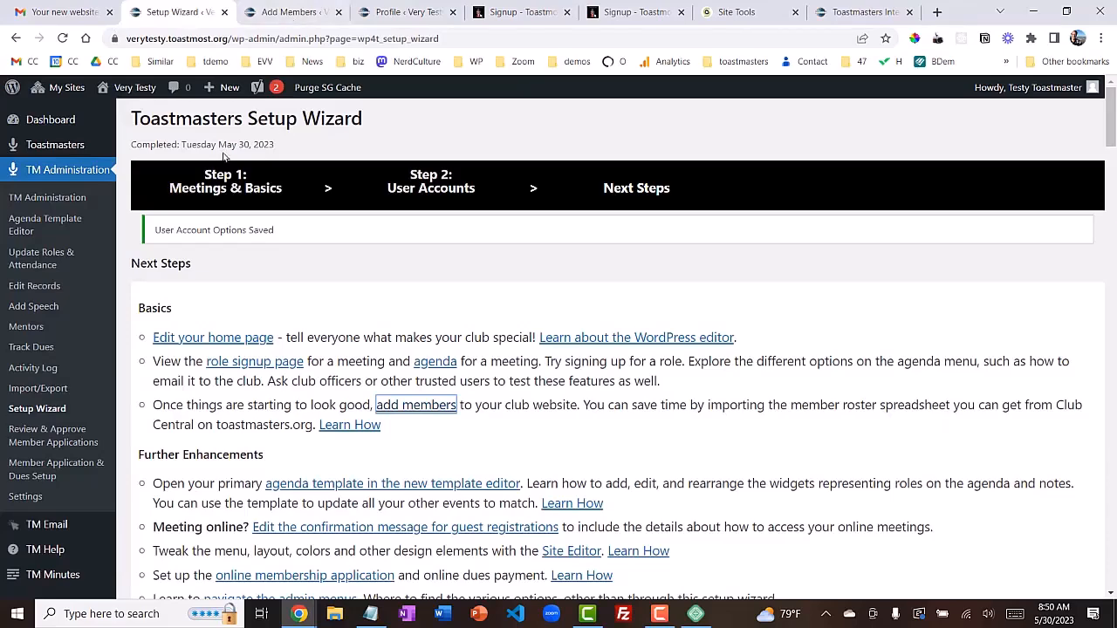
pyautogui.moveTo(134, 94)
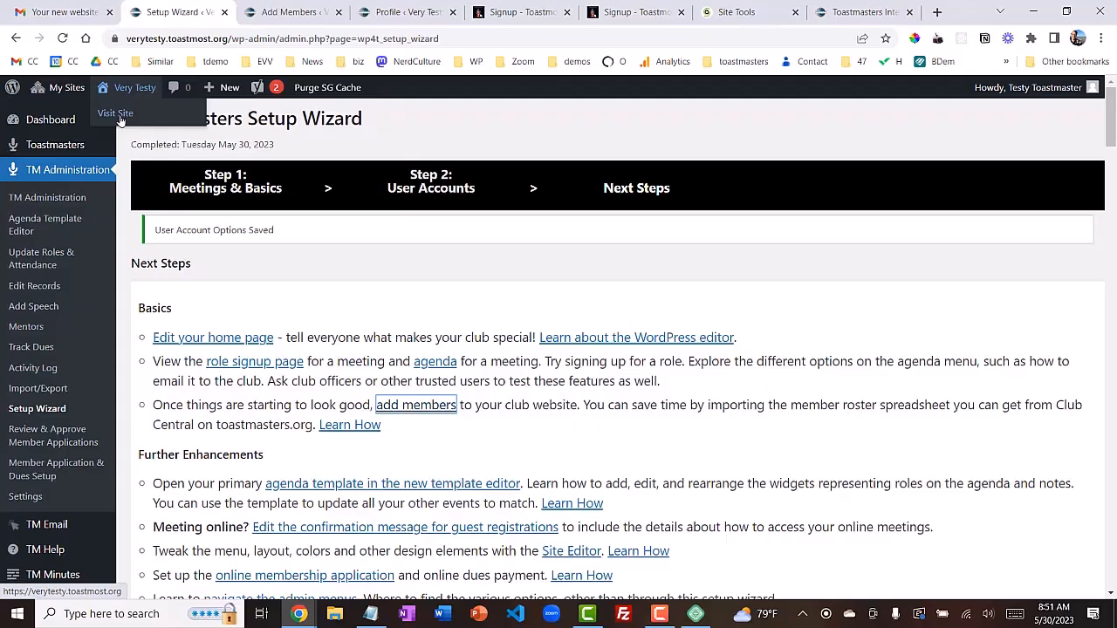
pyautogui.click(119, 118)
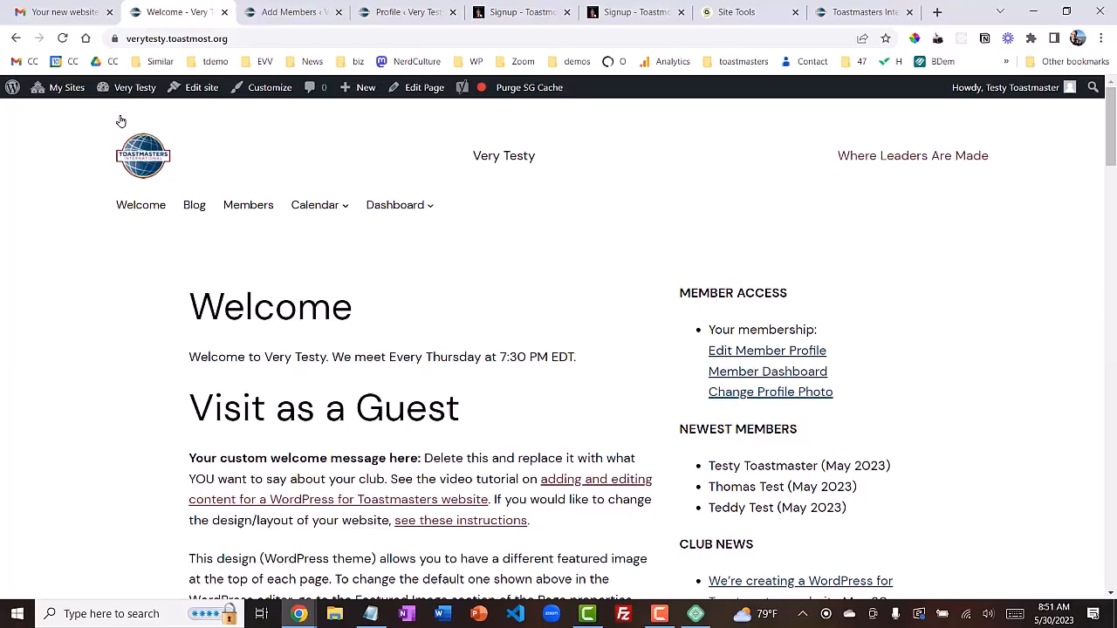
pyautogui.hotkey('alt', 'Tab')
pyautogui.hotkey('alt', 'Tab')
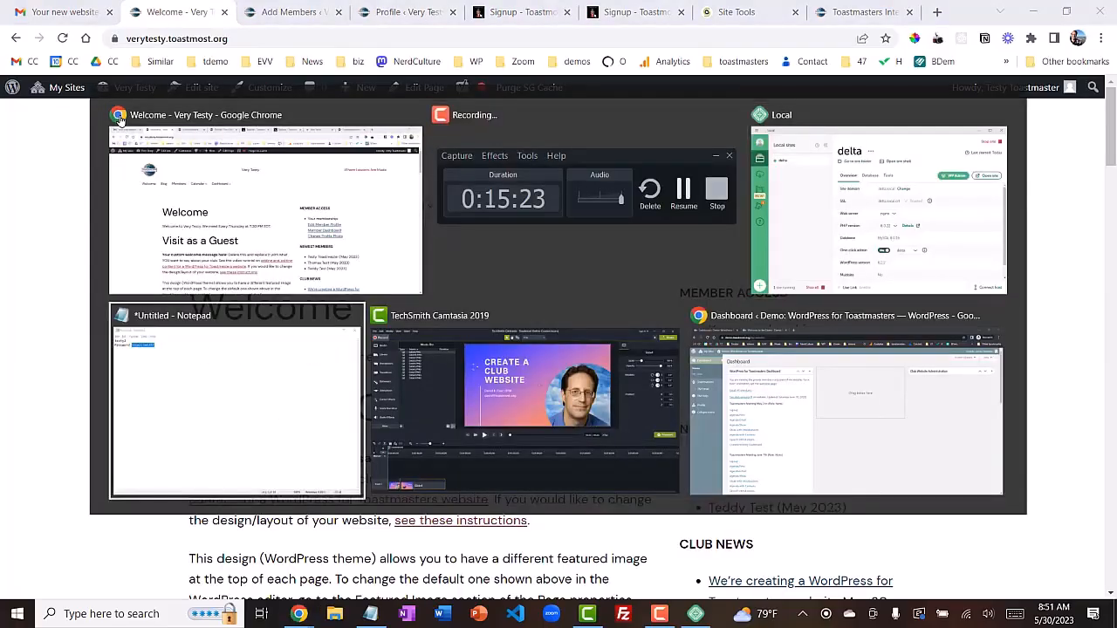
pyautogui.hotkey('alt', 'Tab')
pyautogui.hotkey('alt', 'Tab')
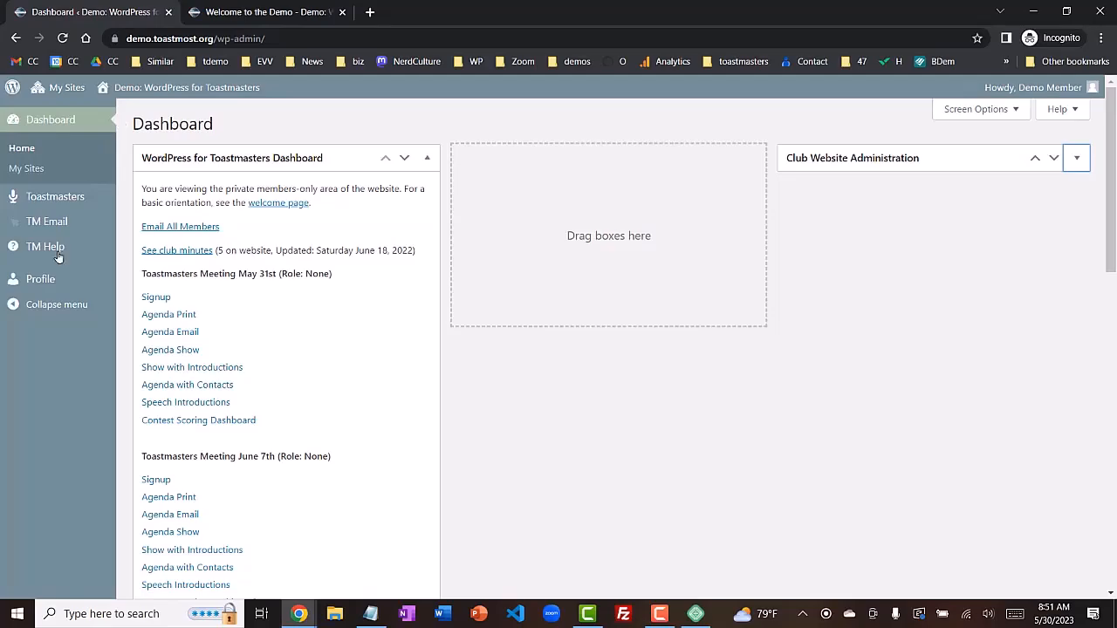
pyautogui.moveTo(41, 279)
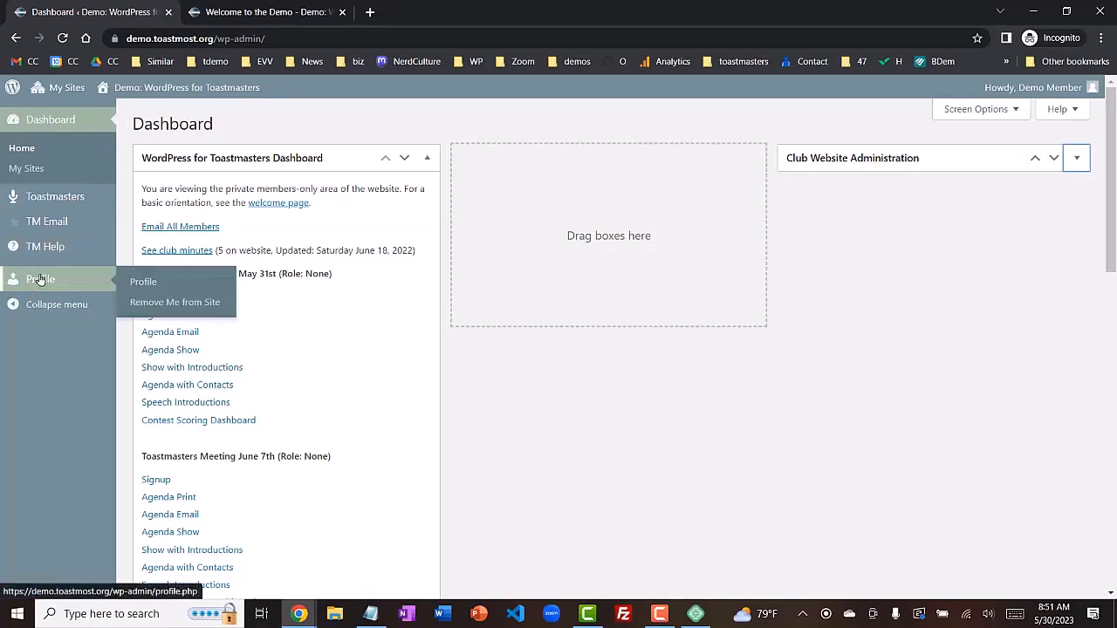
pyautogui.click(153, 285)
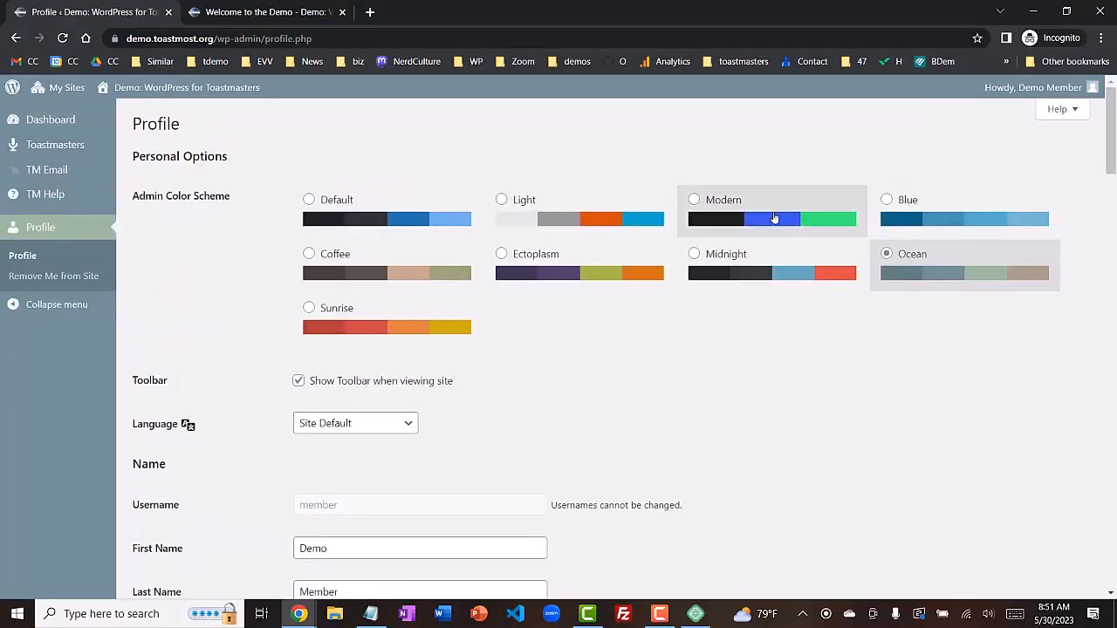
pyautogui.scroll(-1, 1103, 174)
pyautogui.scroll(-5, 1103, 174)
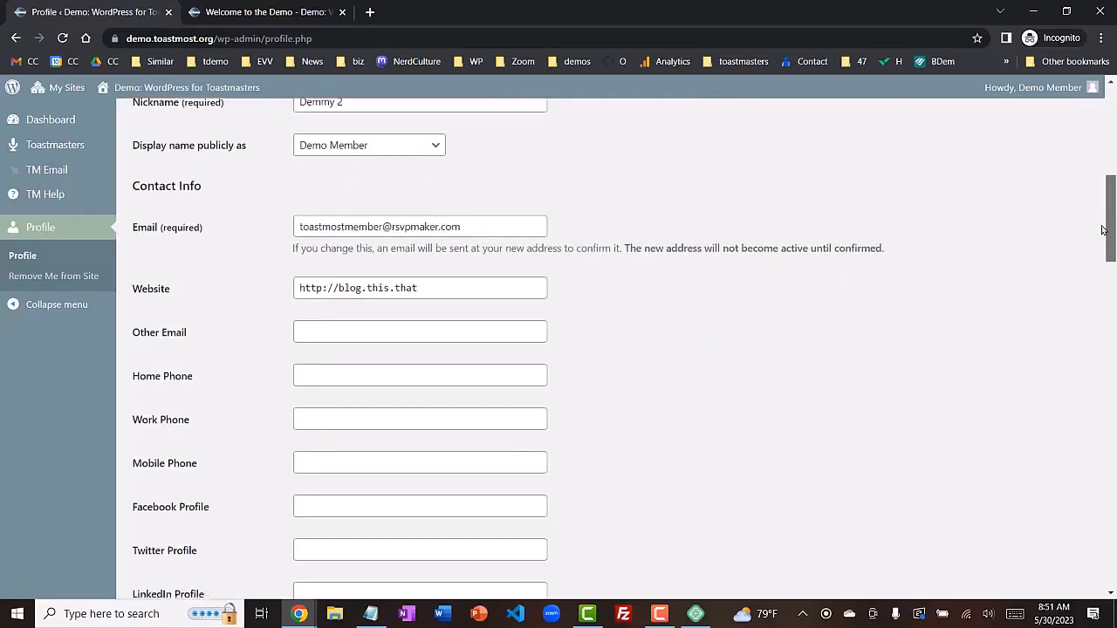
pyautogui.moveTo(1102, 229); pyautogui.dragTo(1098, 505)
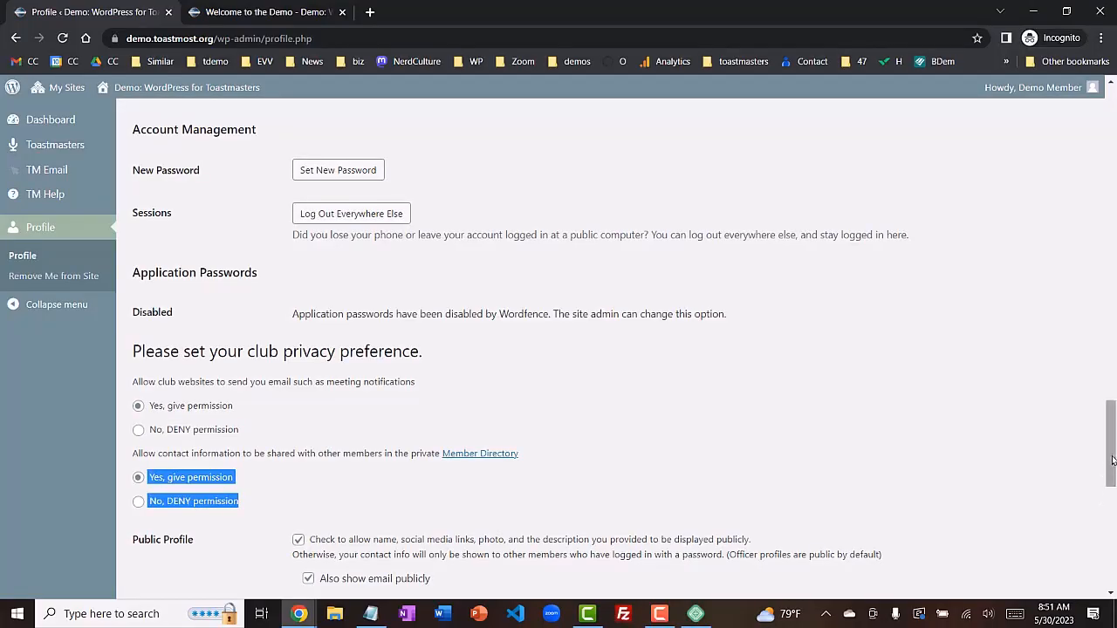
pyautogui.hotkey('alt', 'Tab')
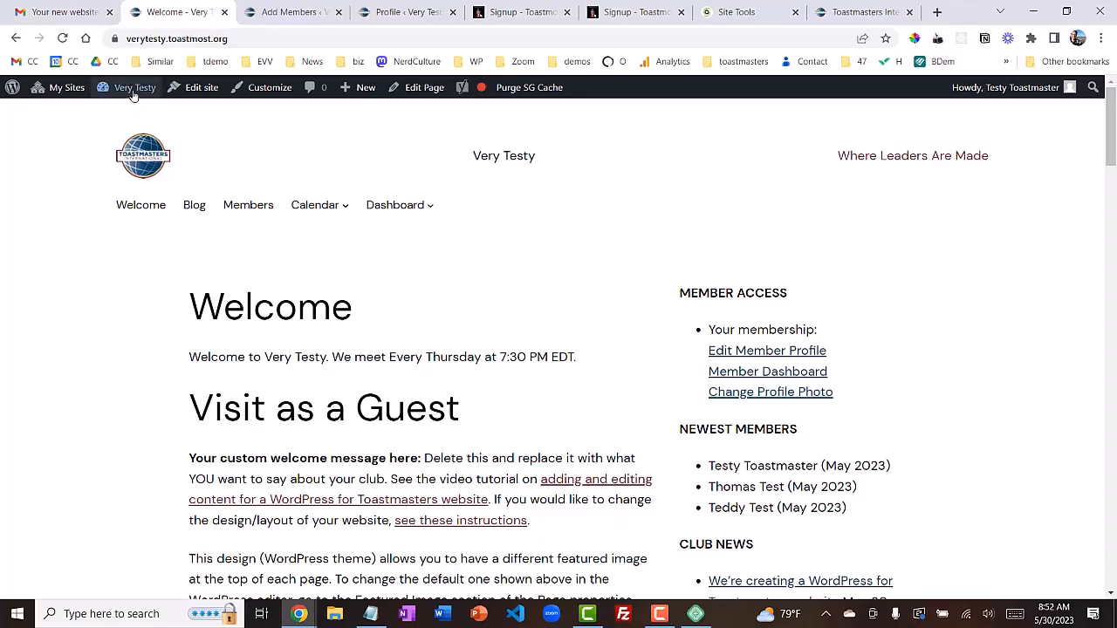
# From the Very Testy dashboard, review the TM Email lists and email forwarding settings
pyautogui.moveTo(133, 90)
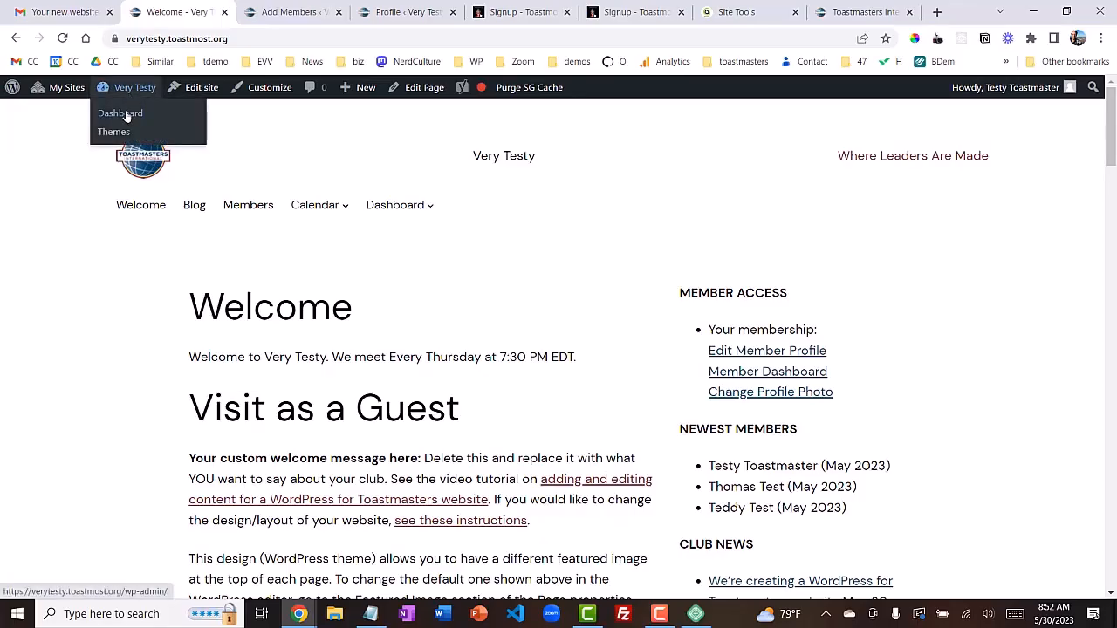
pyautogui.click(127, 116)
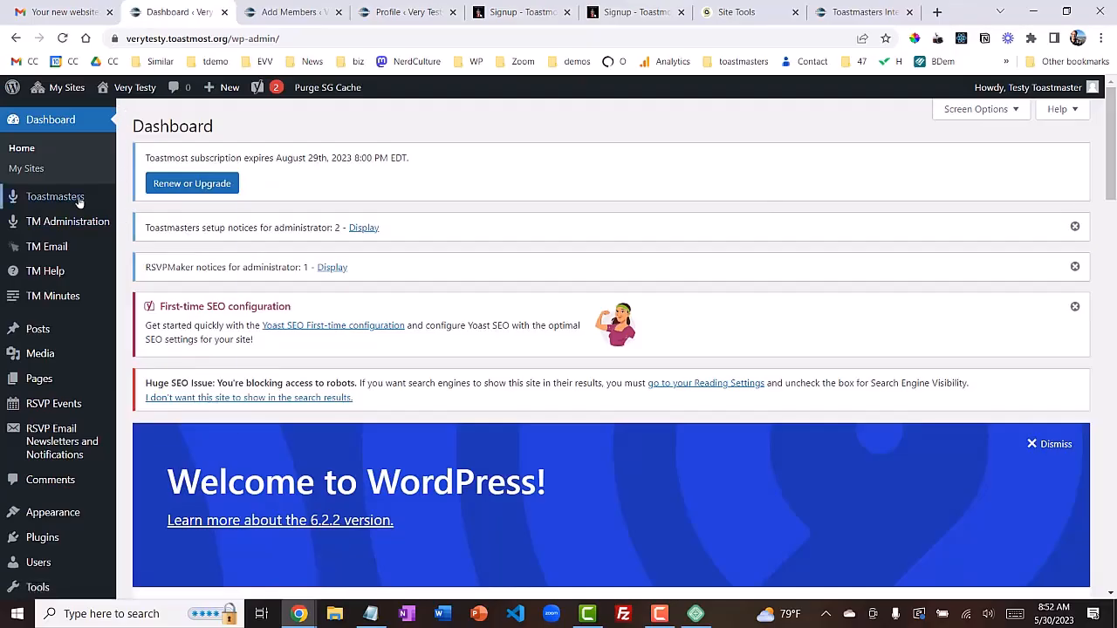
pyautogui.moveTo(81, 211)
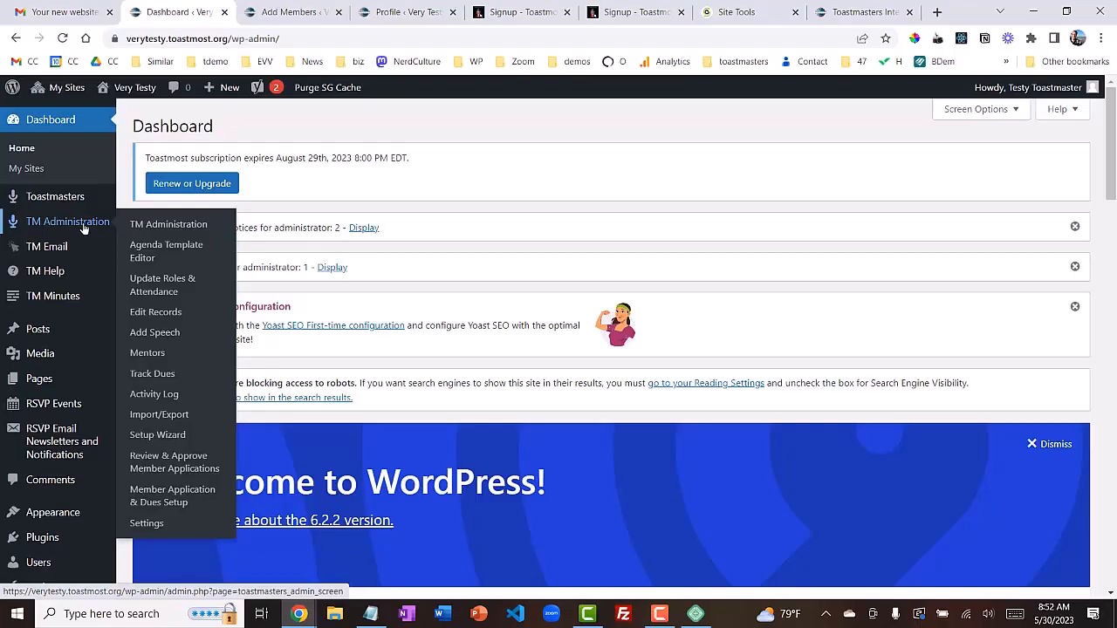
pyautogui.moveTo(63, 252)
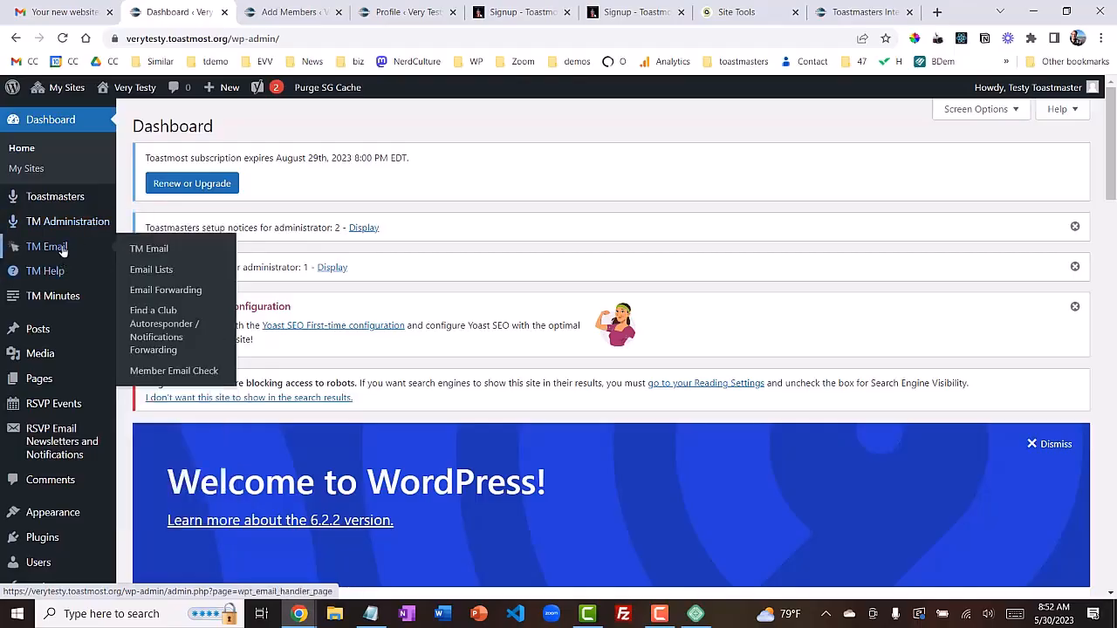
pyautogui.click(152, 270)
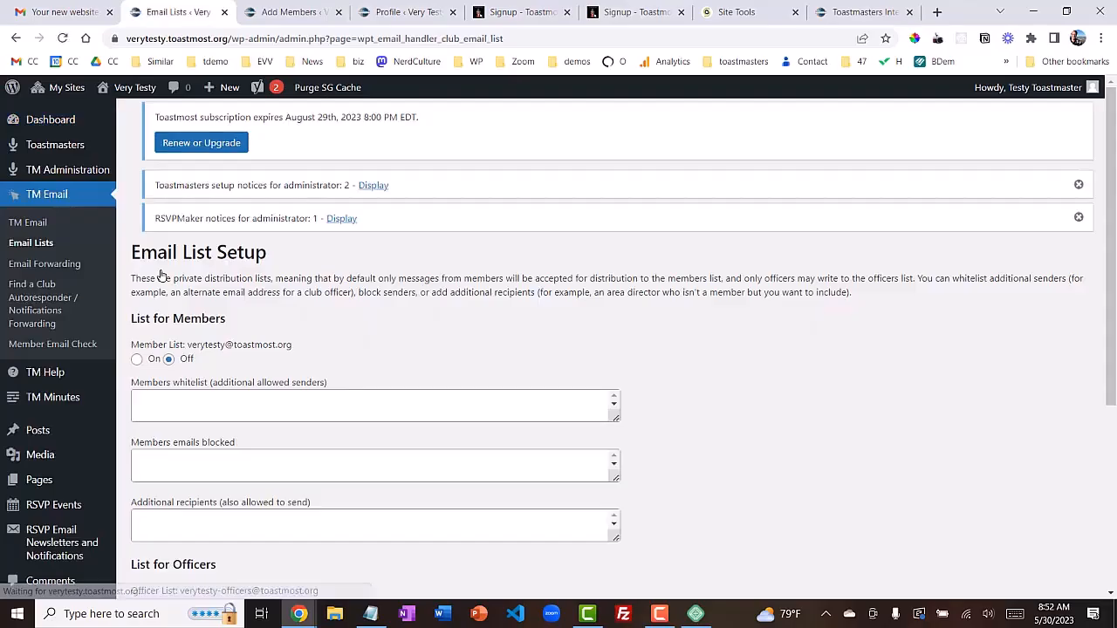
pyautogui.click(61, 267)
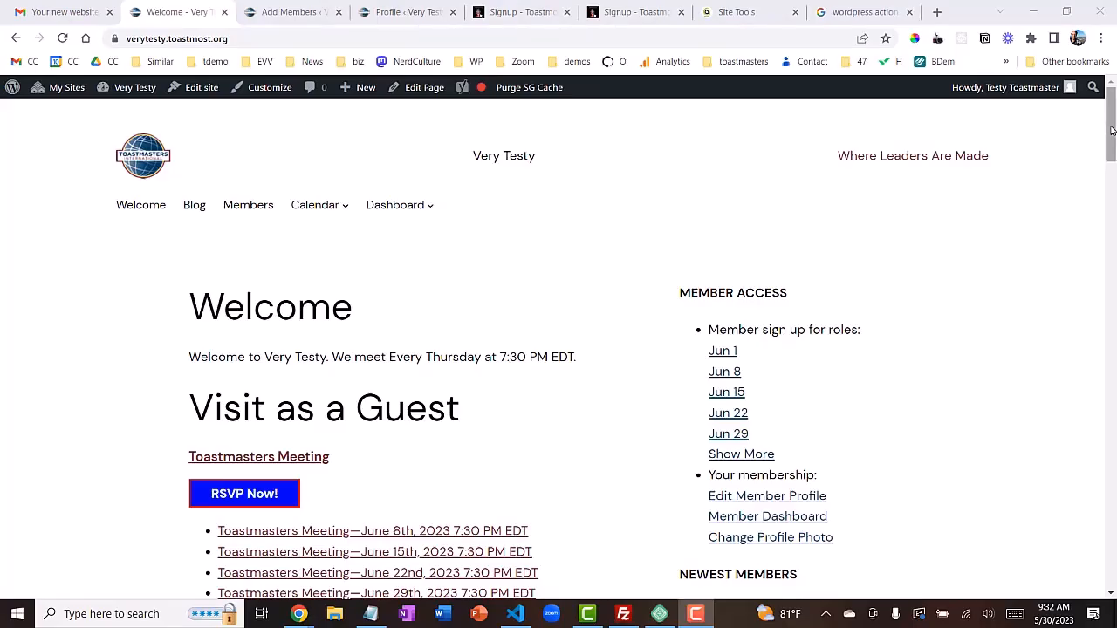
# Claim Toastmaster of the Day on the Jun 1 meeting's role page, then head back to Welcome
pyautogui.moveTo(1111, 131); pyautogui.dragTo(1112, 138)
pyautogui.scroll(-1, 1112, 140)
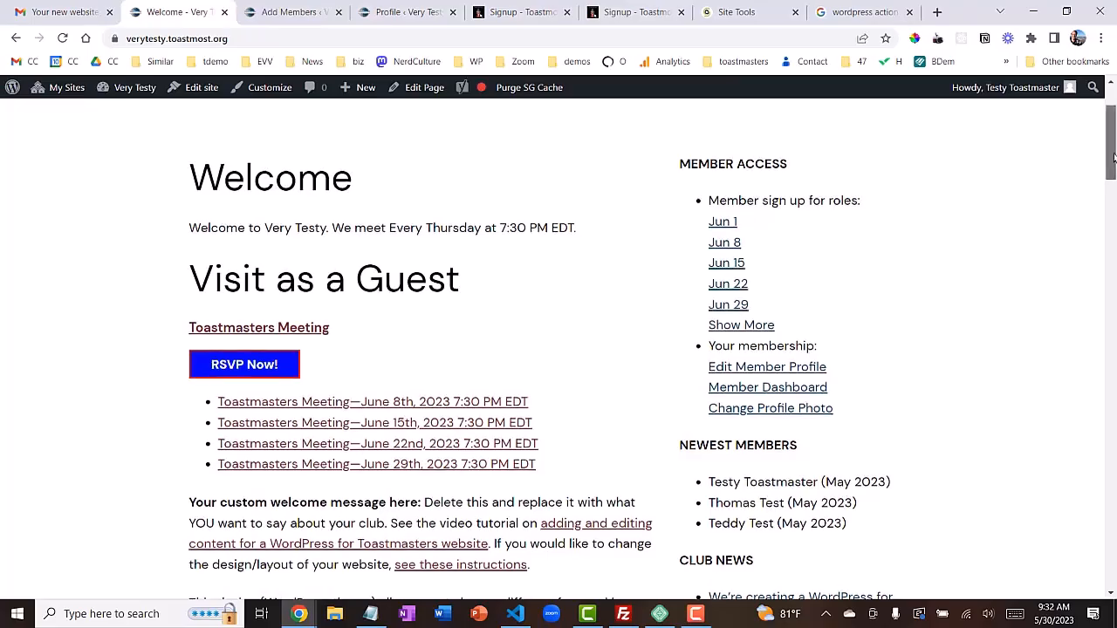
pyautogui.moveTo(1113, 157); pyautogui.dragTo(1112, 160)
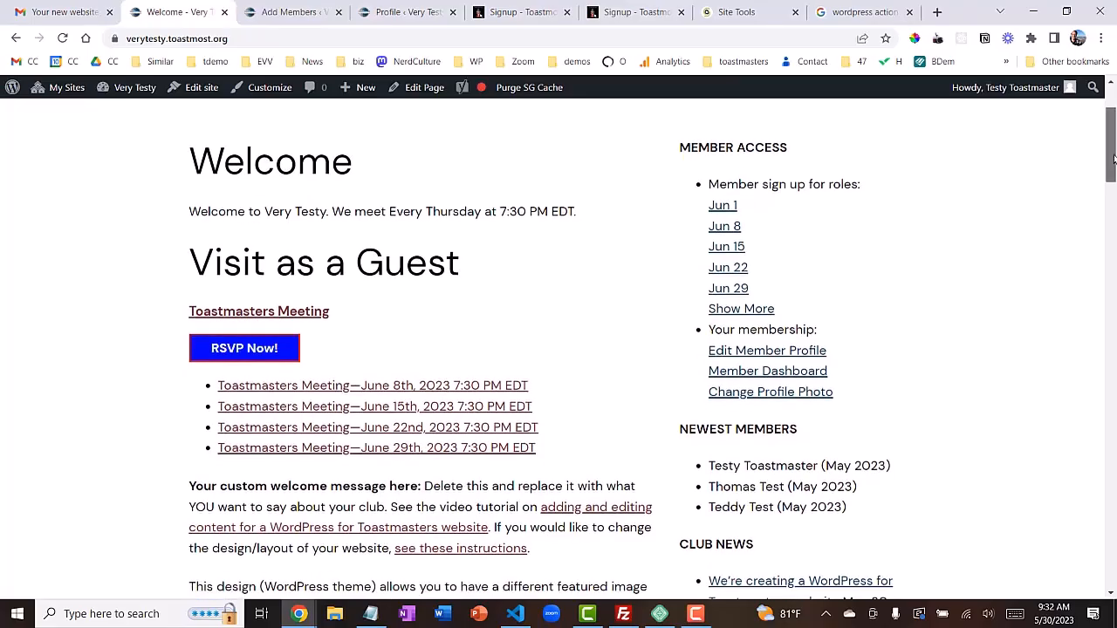
pyautogui.click(724, 209)
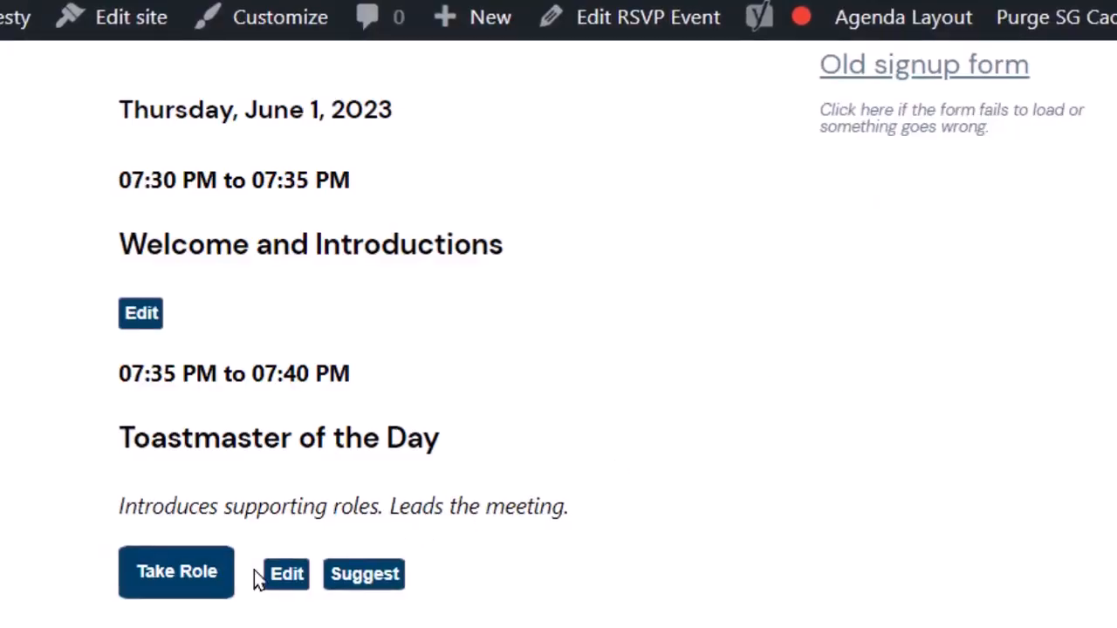
pyautogui.click(166, 573)
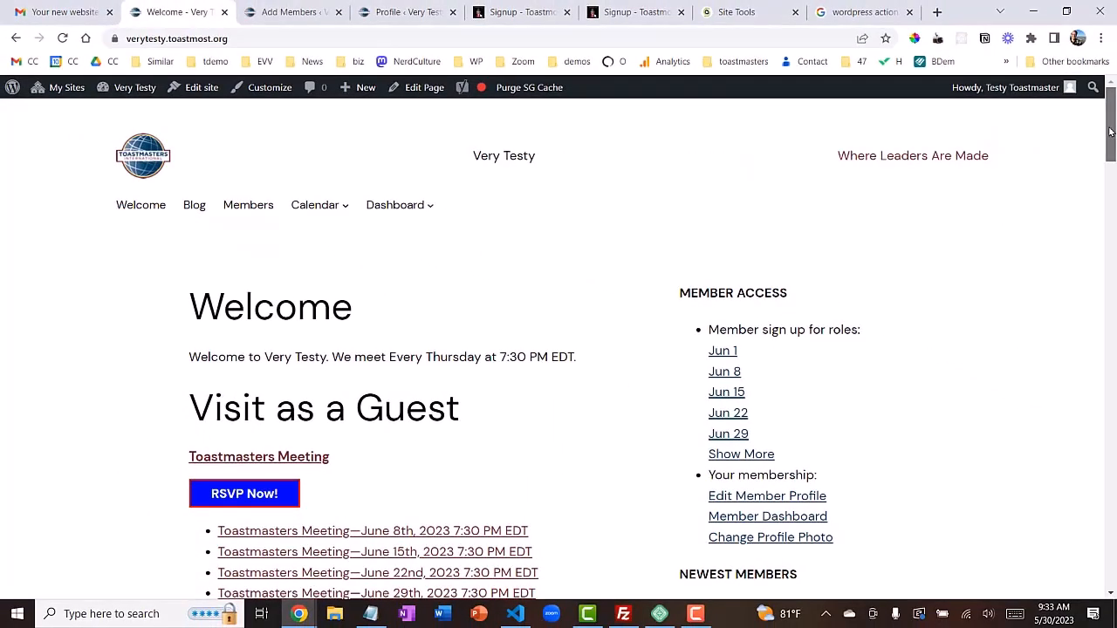
pyautogui.moveTo(1110, 131); pyautogui.dragTo(1043, 122)
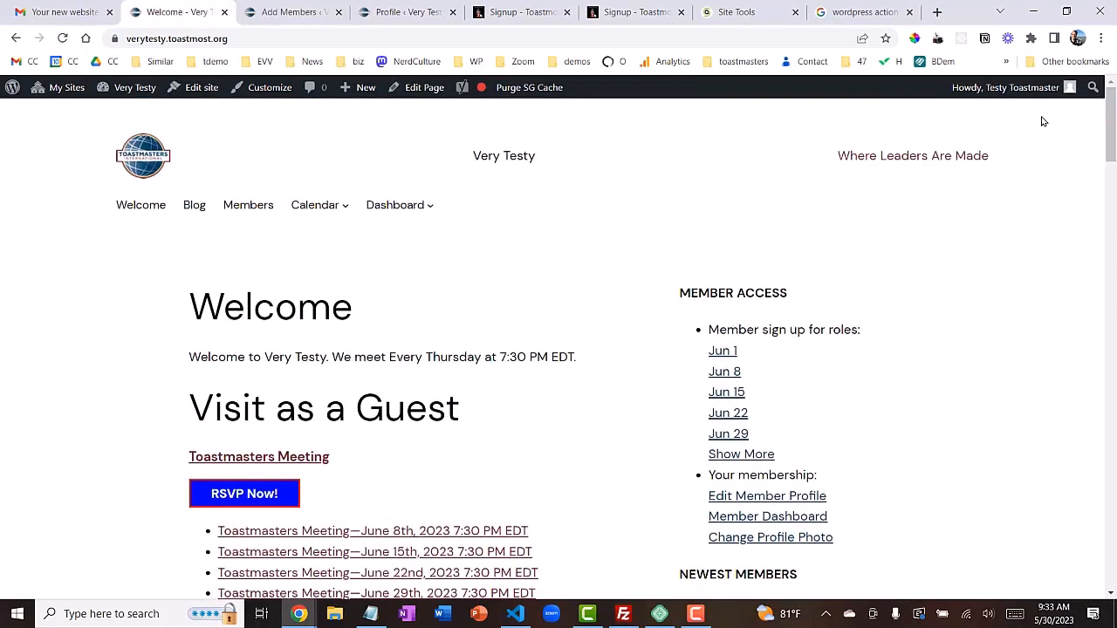